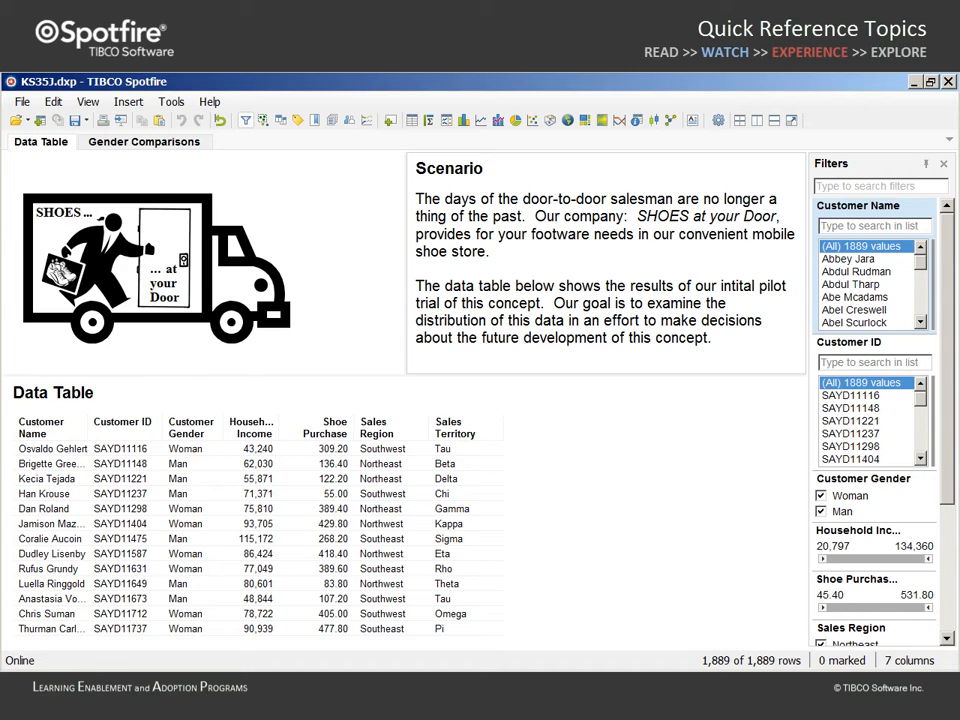
# - Insert a bar chart on the Gender Comparisons page and maximize it within the page layout
pyautogui.click(157, 147)
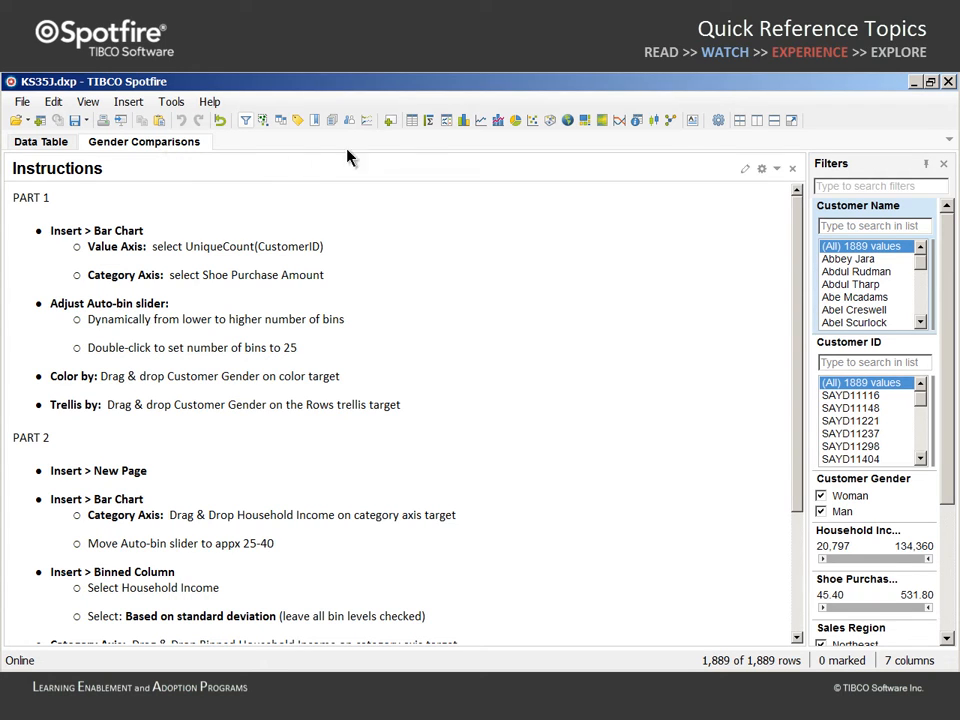
pyautogui.click(462, 121)
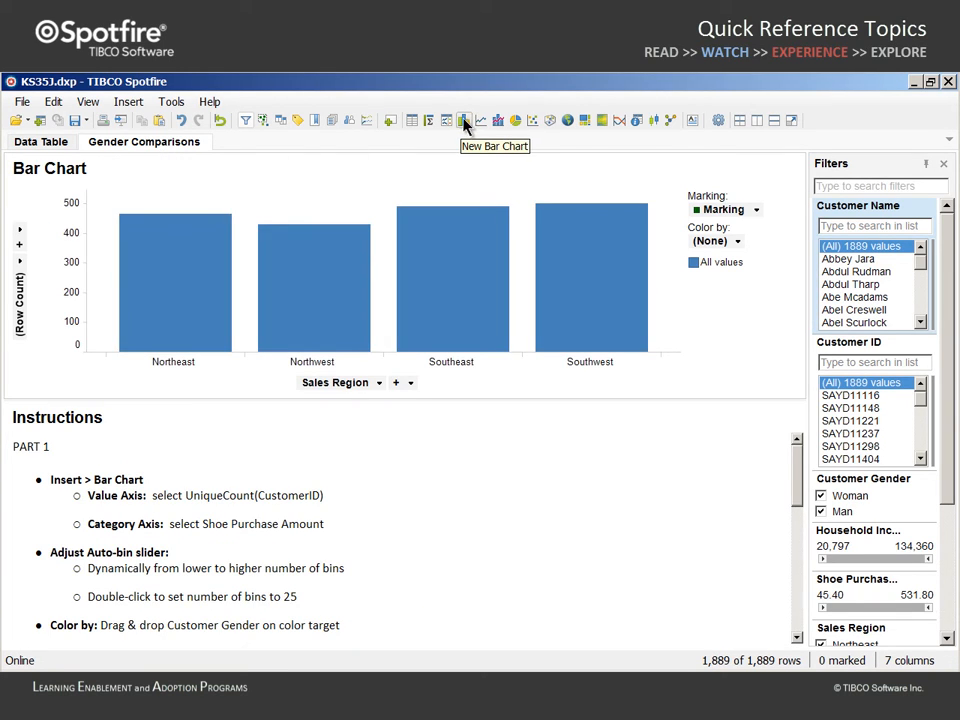
pyautogui.click(792, 122)
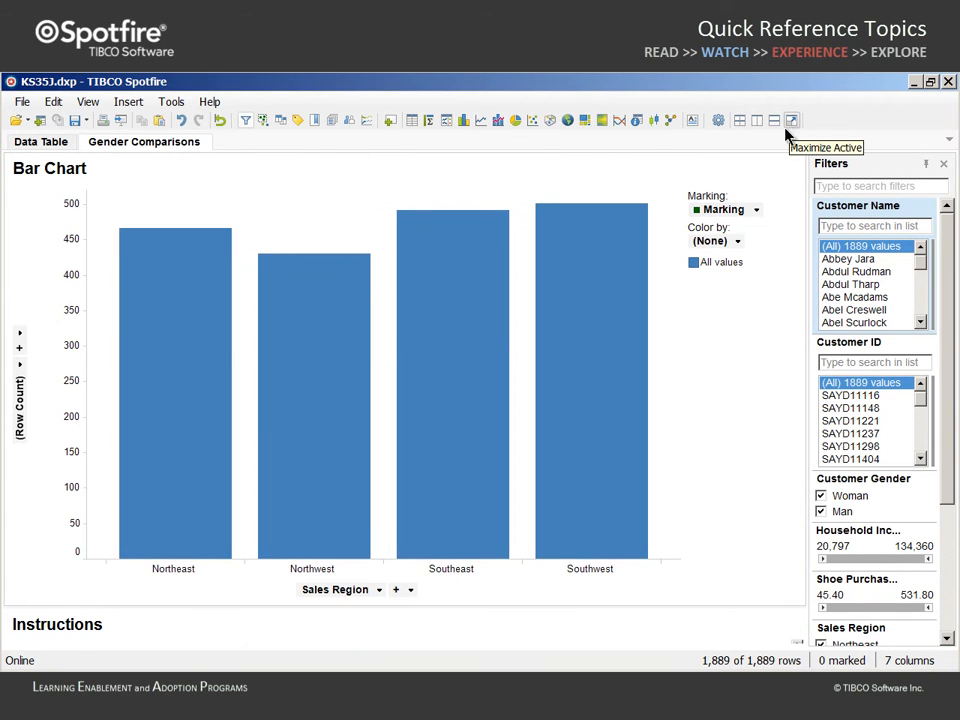
# - Set the bar chart's value axis to the UniqueCount of Customer ID
pyautogui.click(20, 366)
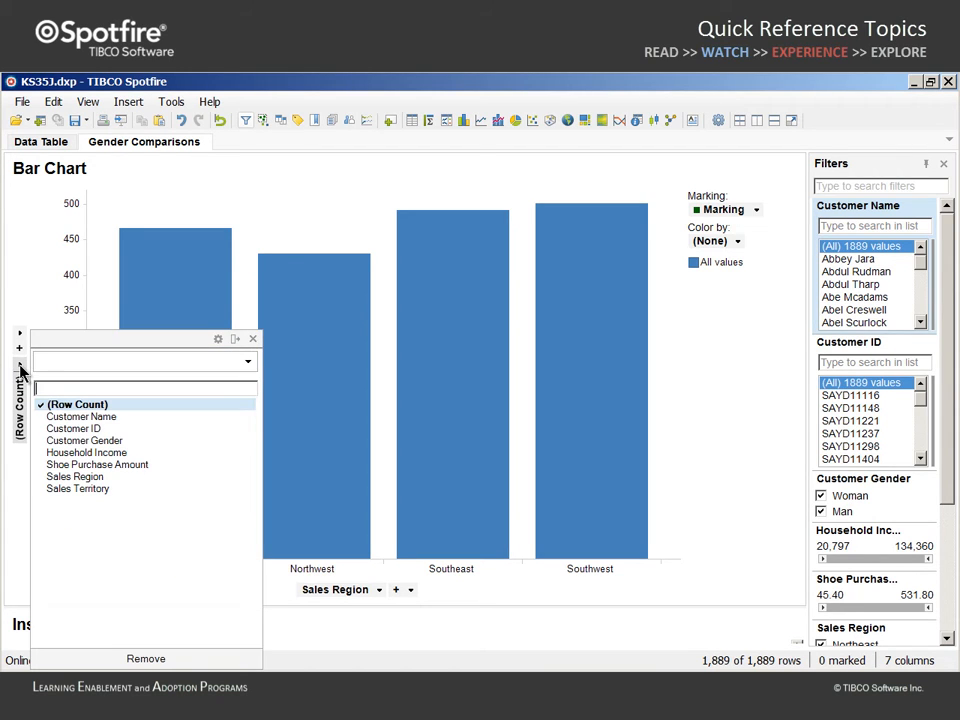
pyautogui.click(64, 430)
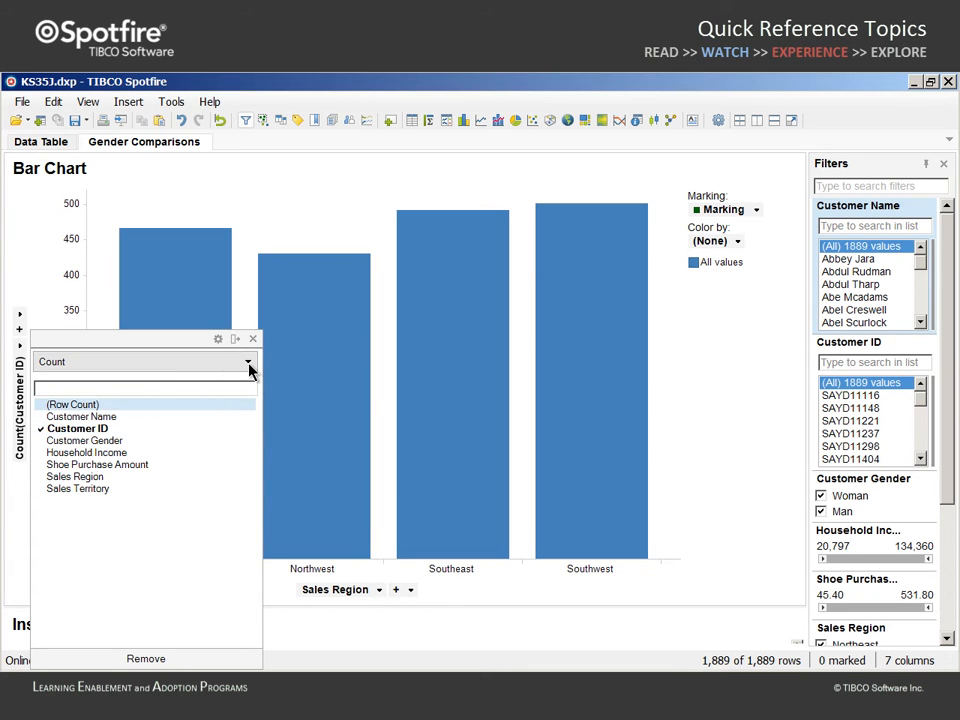
pyautogui.click(248, 362)
pyautogui.click(100, 408)
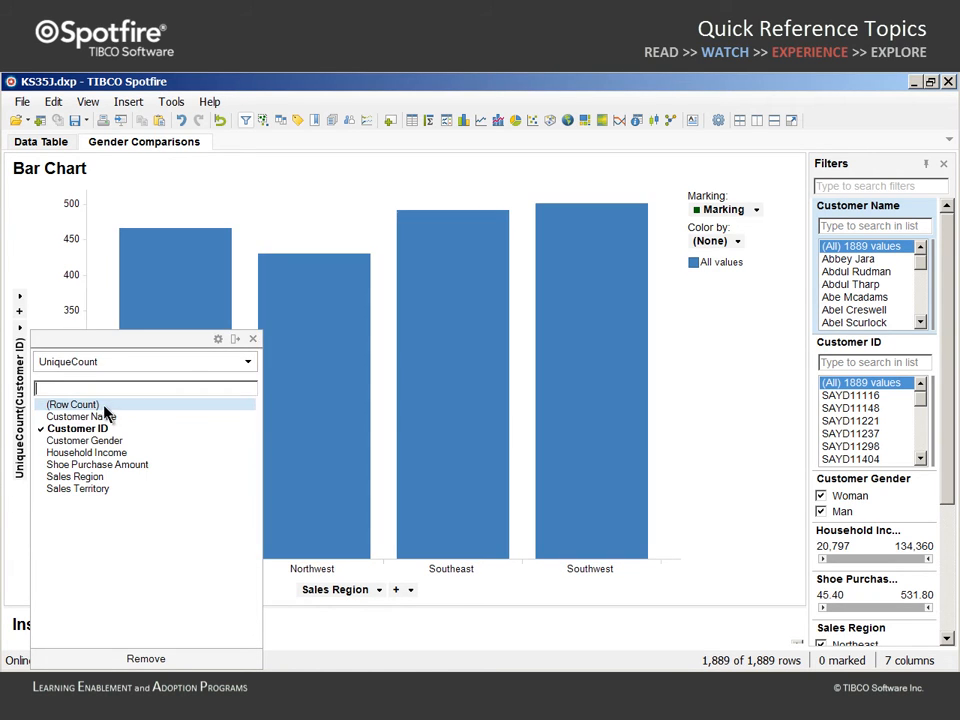
pyautogui.click(253, 339)
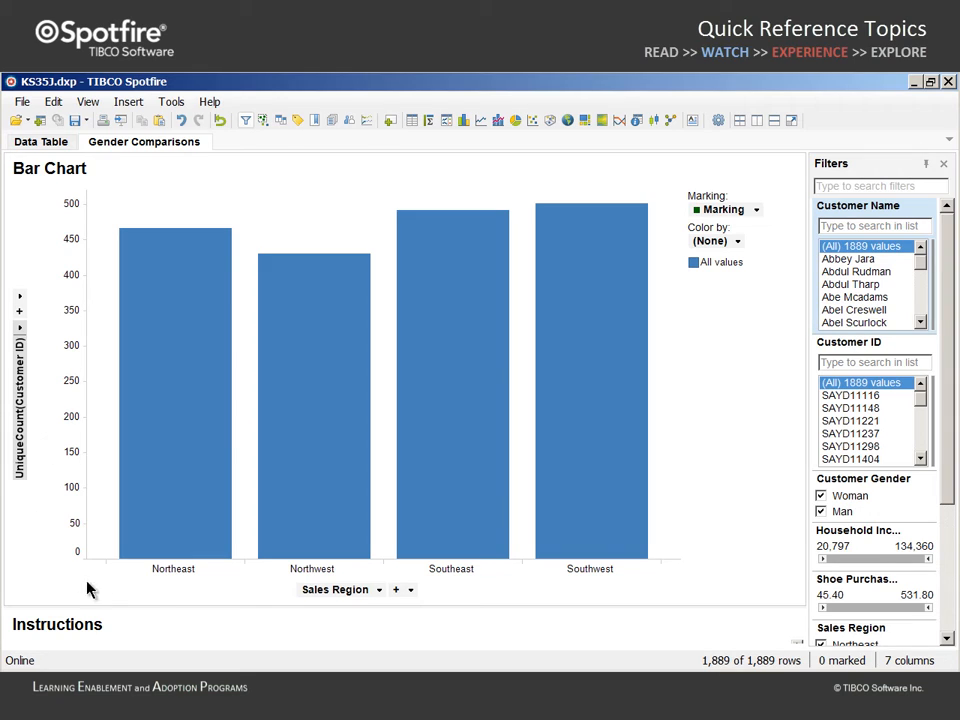
# - Set the bar chart's category axis to Shoe Purchase Amount
pyautogui.click(379, 590)
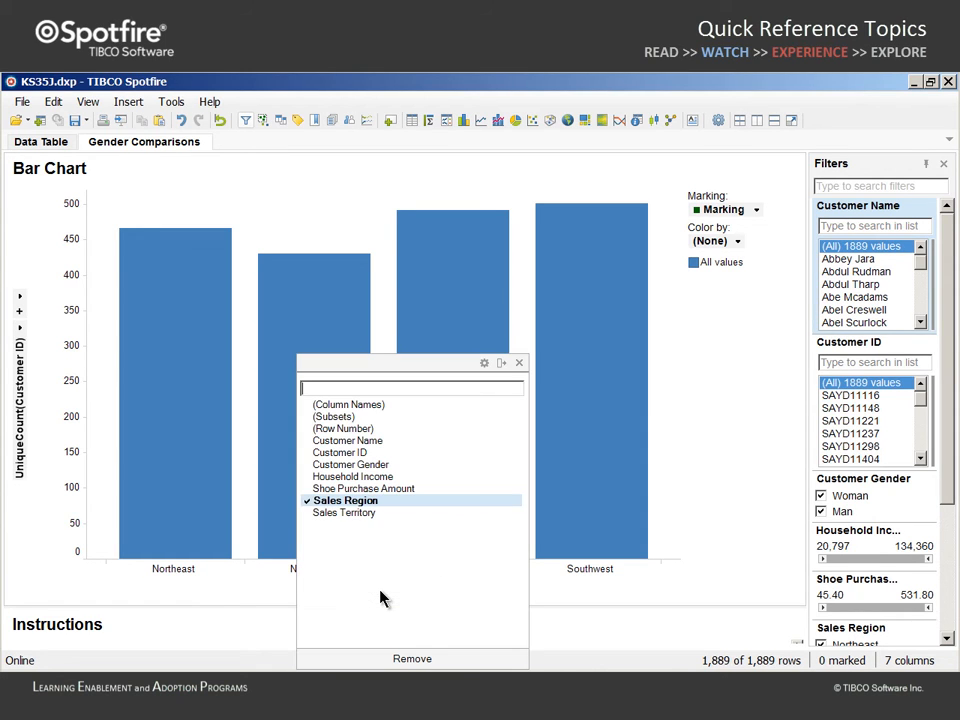
pyautogui.click(360, 488)
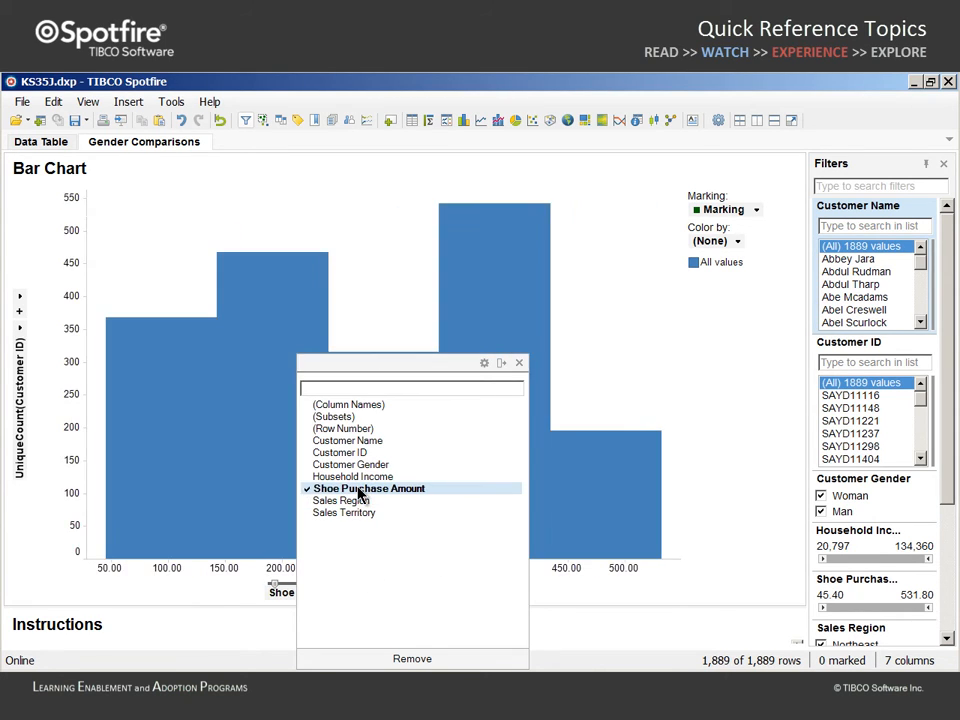
# - Try the Shoe Purchase Amount category axis with Auto-bin off, and turn Auto-bin back on
pyautogui.click(501, 362)
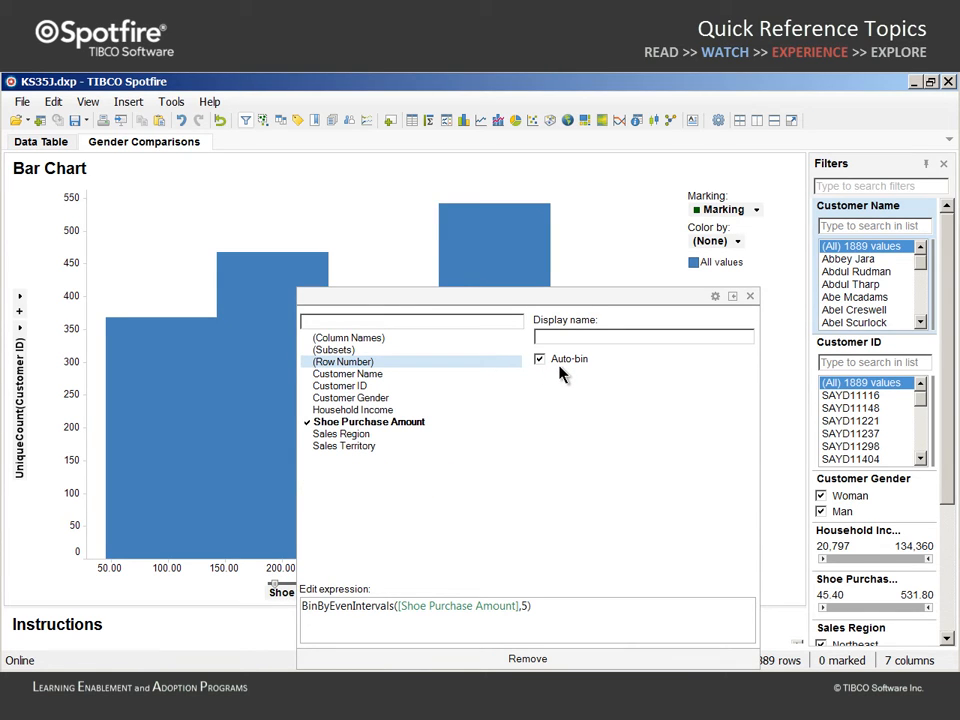
pyautogui.moveTo(543, 303); pyautogui.dragTo(738, 88)
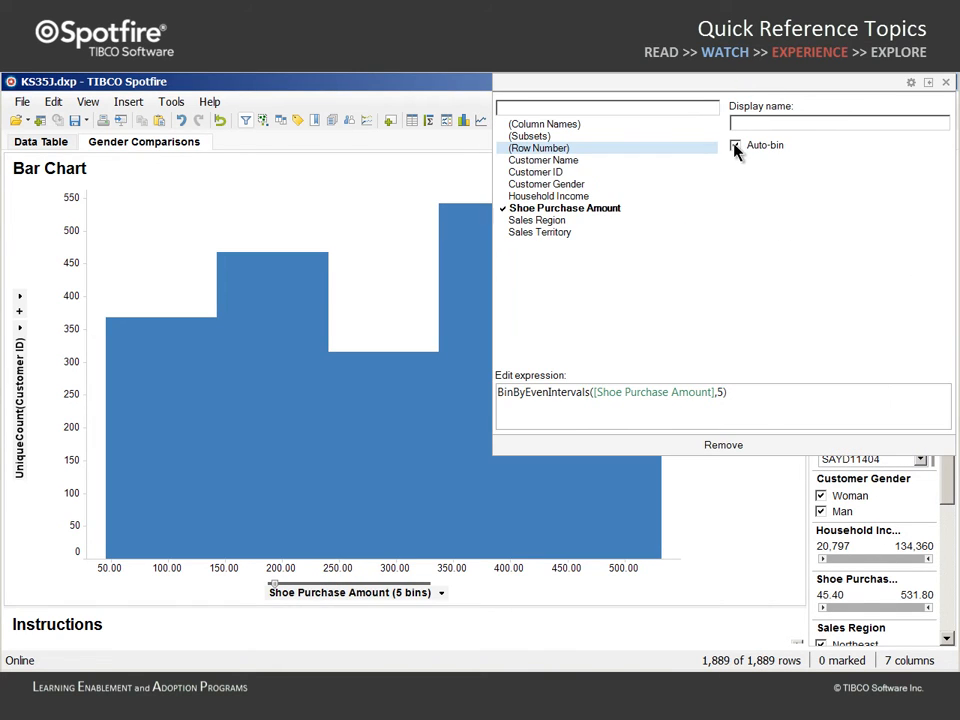
pyautogui.click(735, 145)
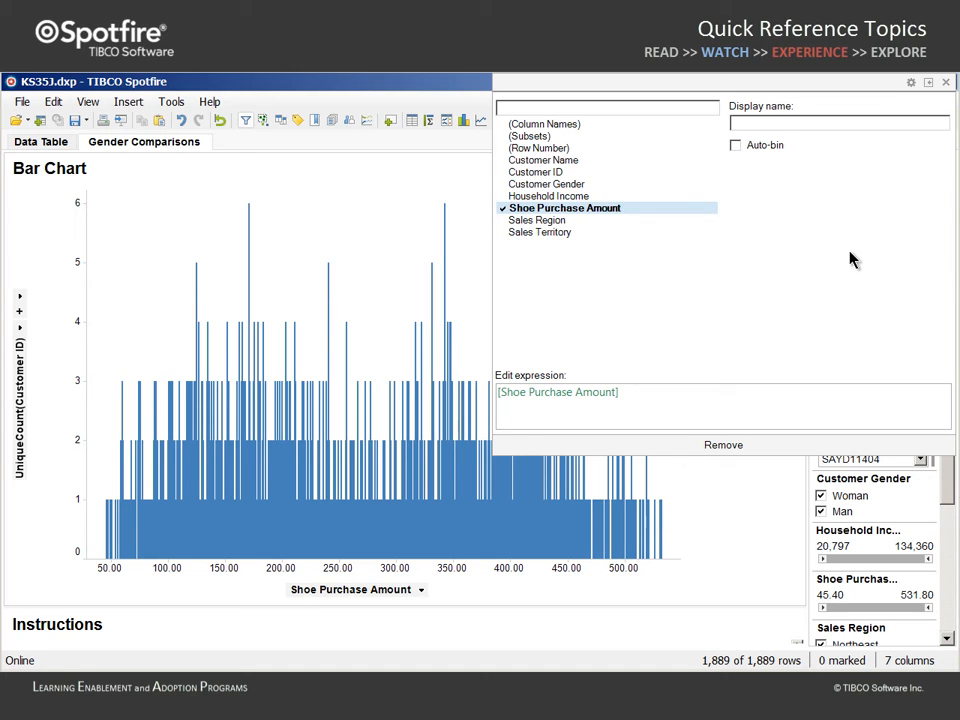
pyautogui.click(736, 146)
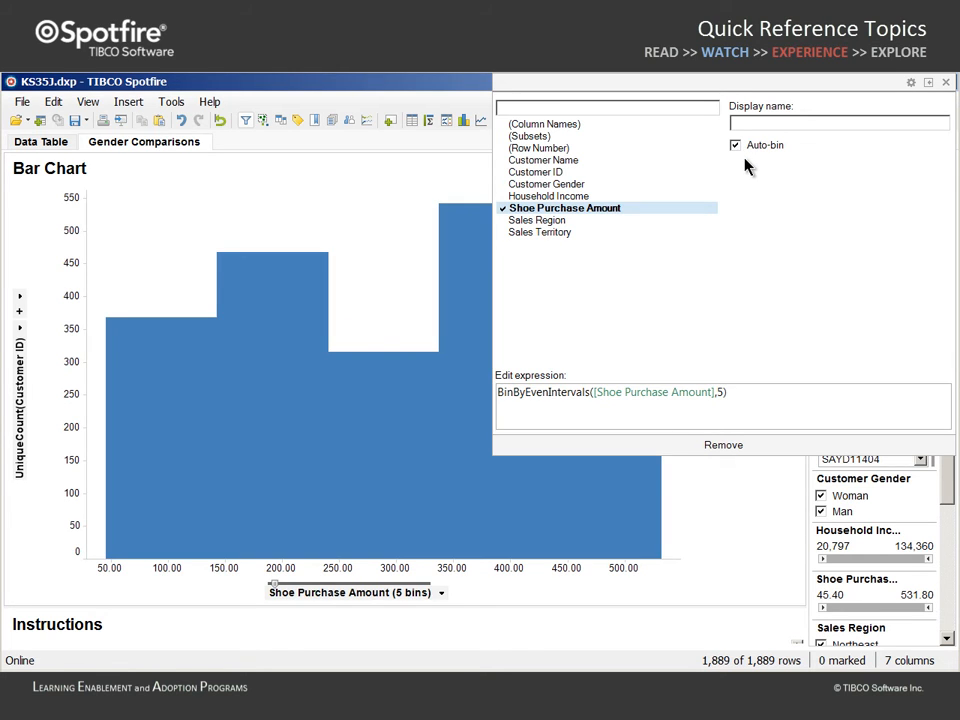
pyautogui.click(945, 82)
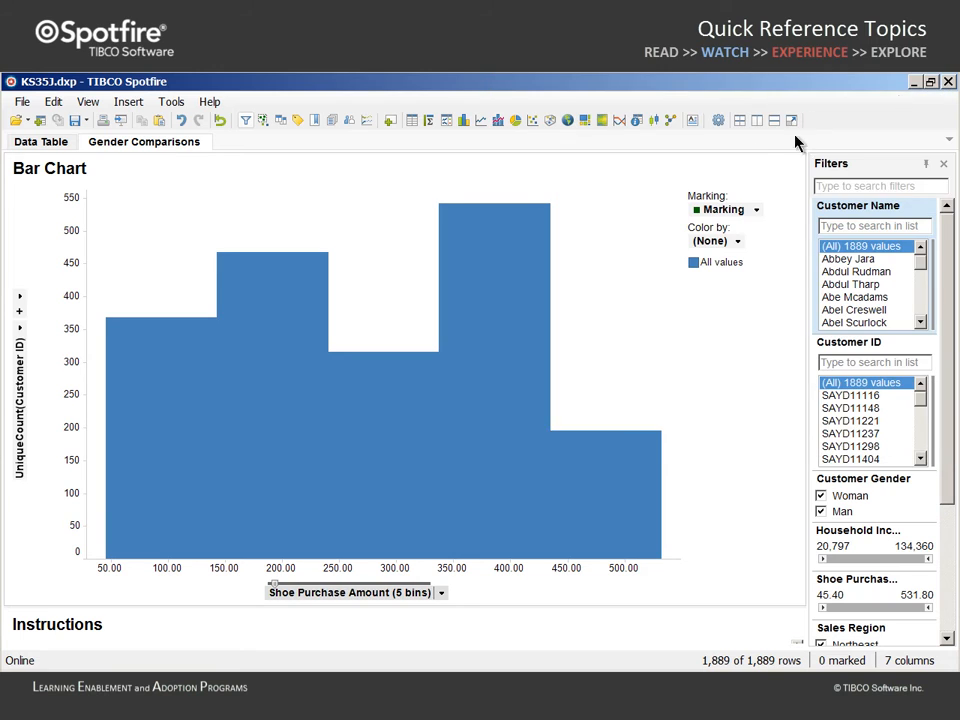
# - Inspect the bars' bin ranges and try larger Shoe Purchase Amount bin counts, first 10 and then about 158
pyautogui.moveTo(146, 374)
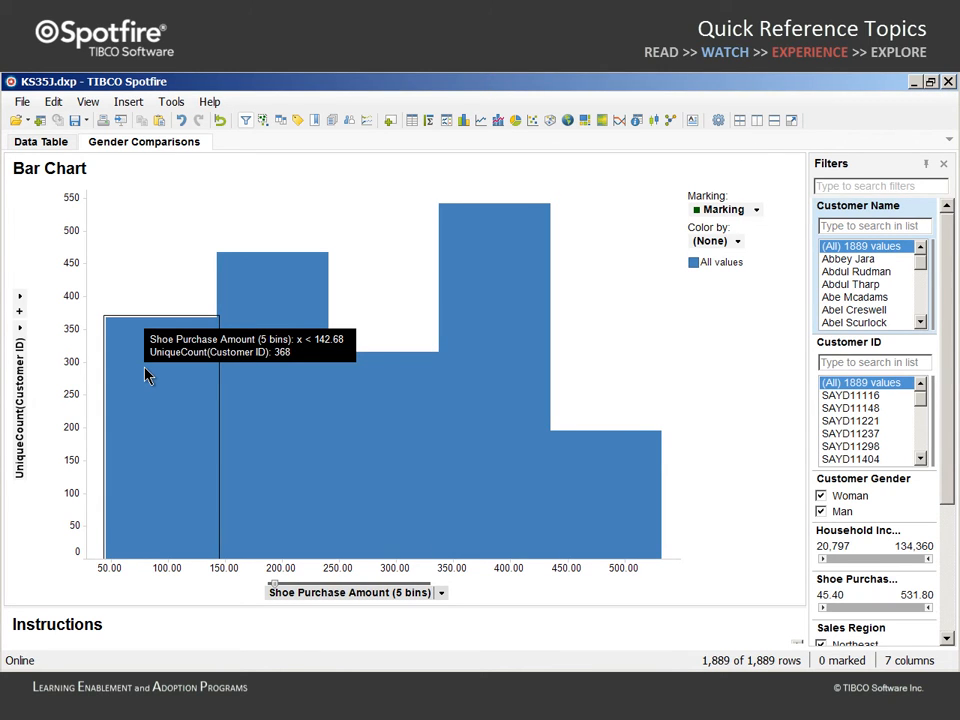
pyautogui.moveTo(364, 431)
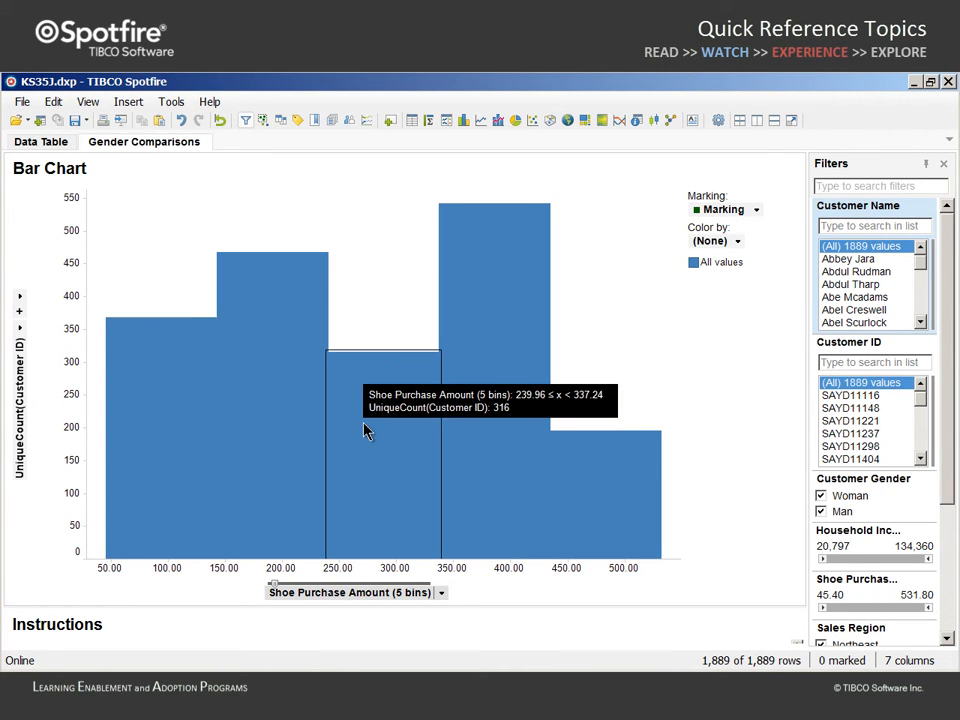
pyautogui.moveTo(566, 470)
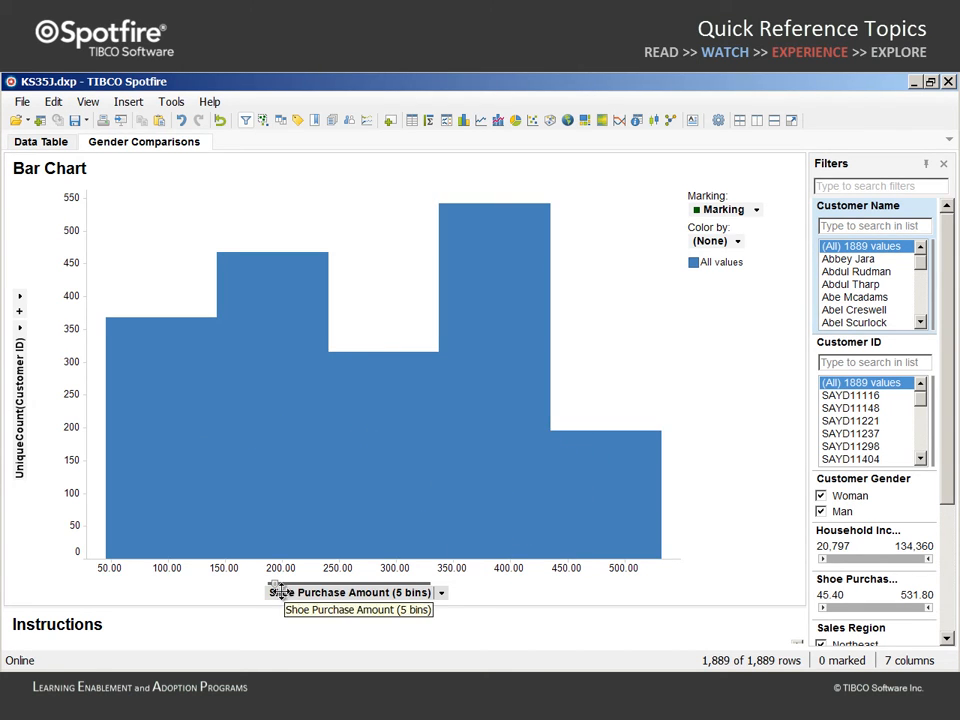
pyautogui.moveTo(275, 586); pyautogui.dragTo(285, 588)
pyautogui.moveTo(129, 496)
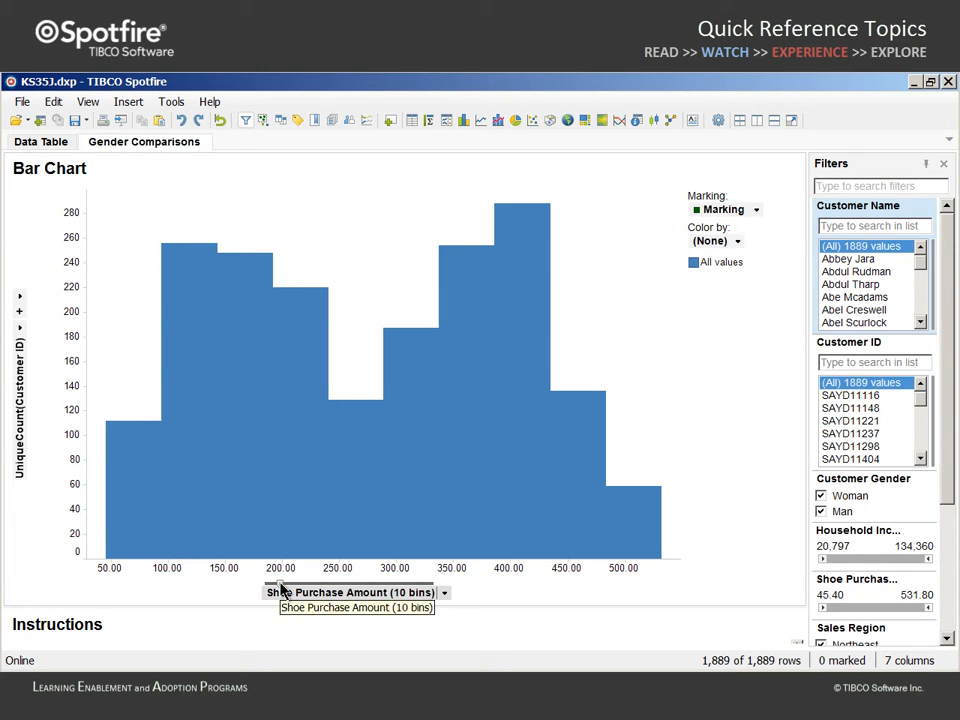
pyautogui.moveTo(280, 590); pyautogui.dragTo(374, 593)
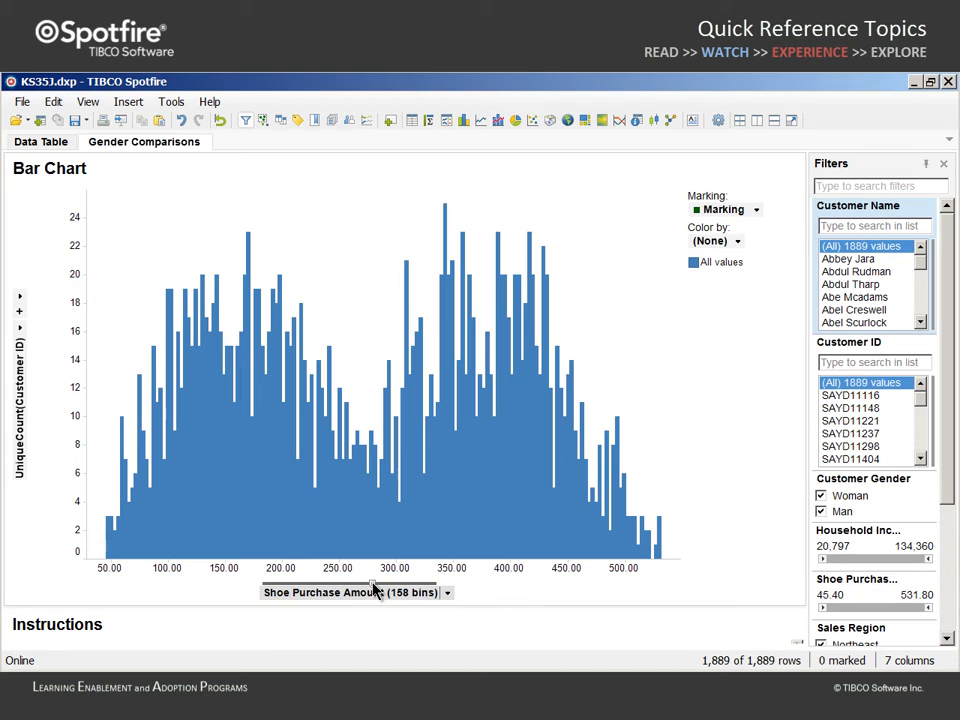
# - Set the number of Shoe Purchase Amount bins to exactly 25
pyautogui.doubleClick(372, 588)
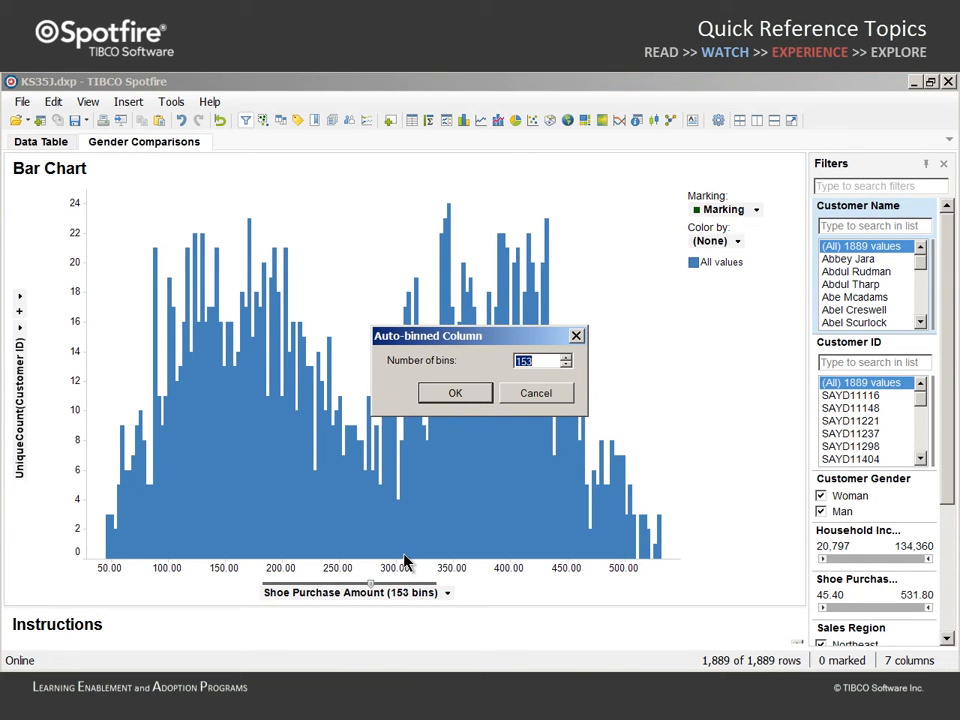
pyautogui.write('25')
pyautogui.click(453, 394)
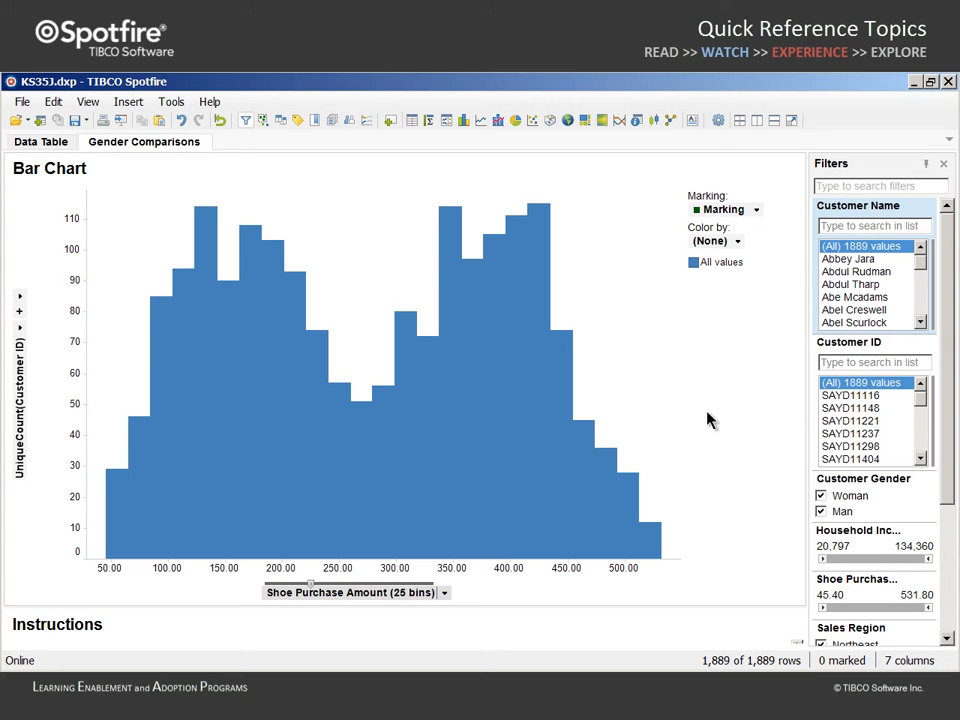
# - Color the bar chart by Customer Gender and trellis it into rows by Customer Gender, and inspect the outlying bars
pyautogui.moveTo(820, 479); pyautogui.dragTo(388, 400)
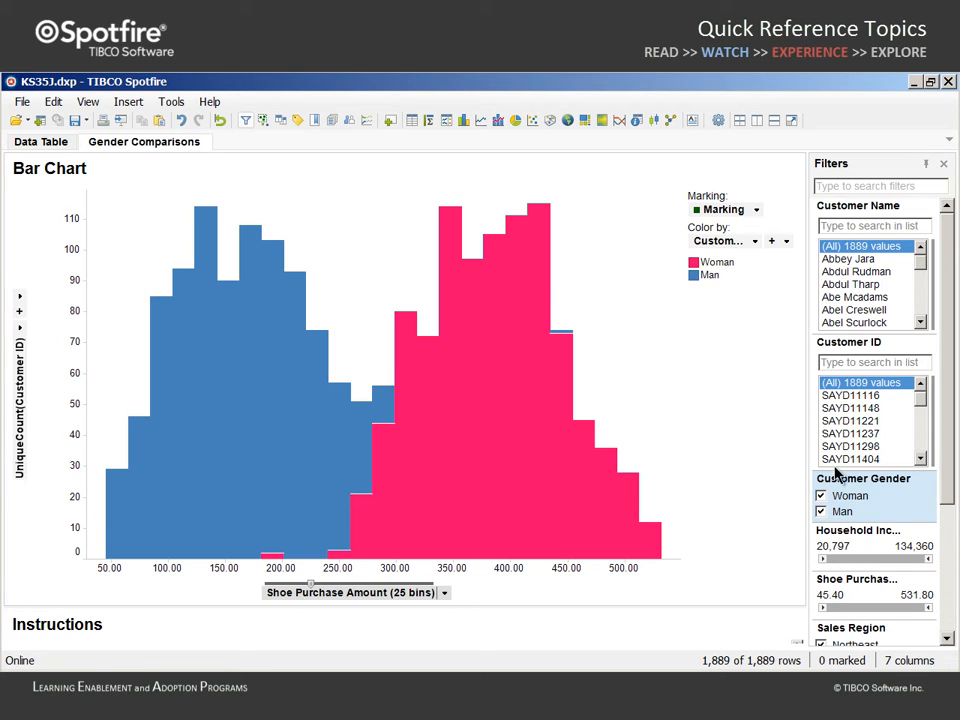
pyautogui.moveTo(818, 482); pyautogui.dragTo(421, 401)
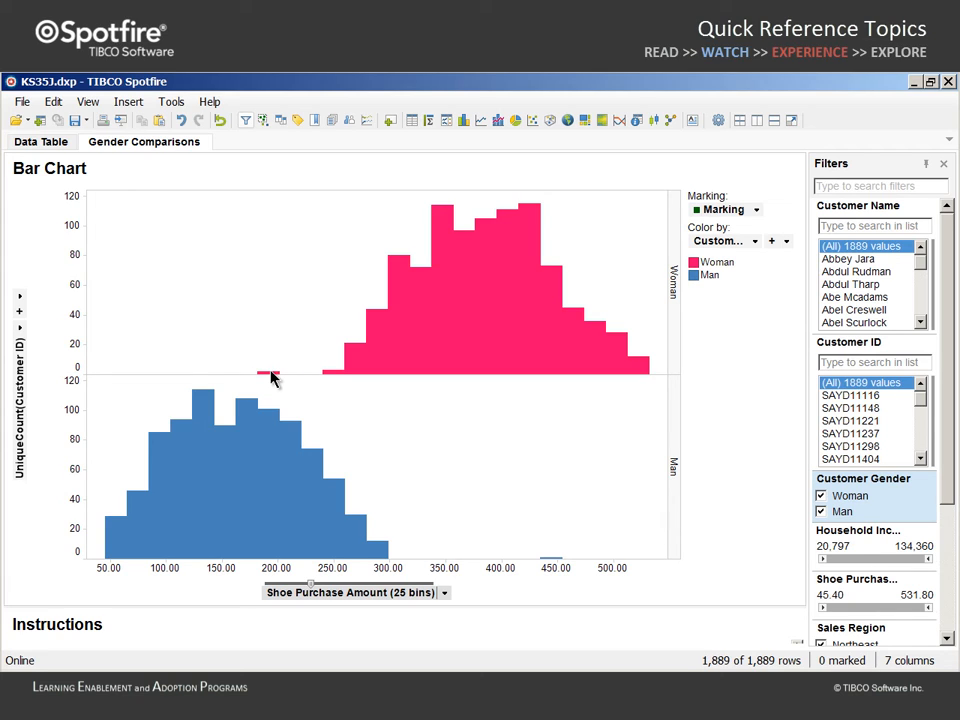
pyautogui.moveTo(271, 373)
pyautogui.moveTo(549, 563)
# - Insert a new page with a bar chart and close its Details-on-Demand pane
pyautogui.click(390, 121)
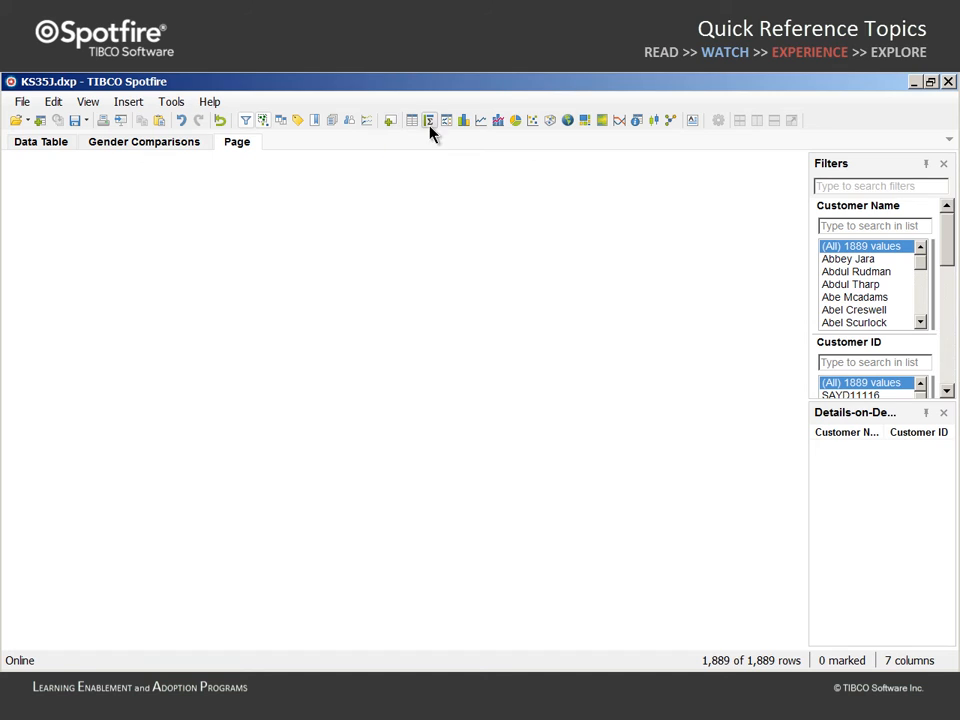
pyautogui.click(465, 121)
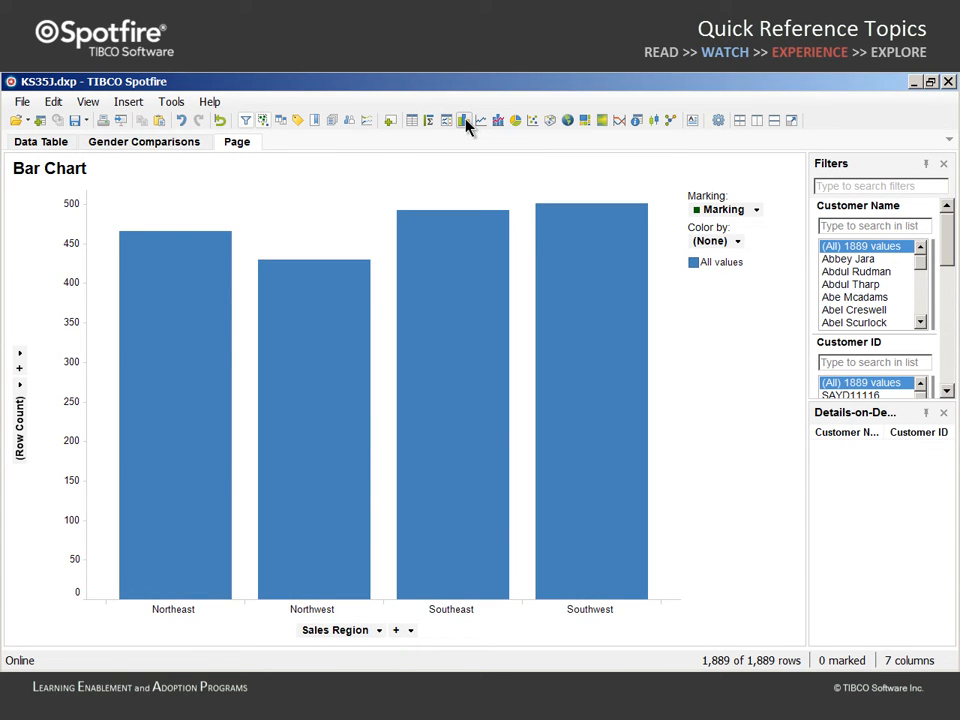
pyautogui.click(944, 413)
# - Set the new bar chart's category axis to Household Income, auto-binned into about 35 bins
pyautogui.moveTo(949, 360); pyautogui.dragTo(943, 429)
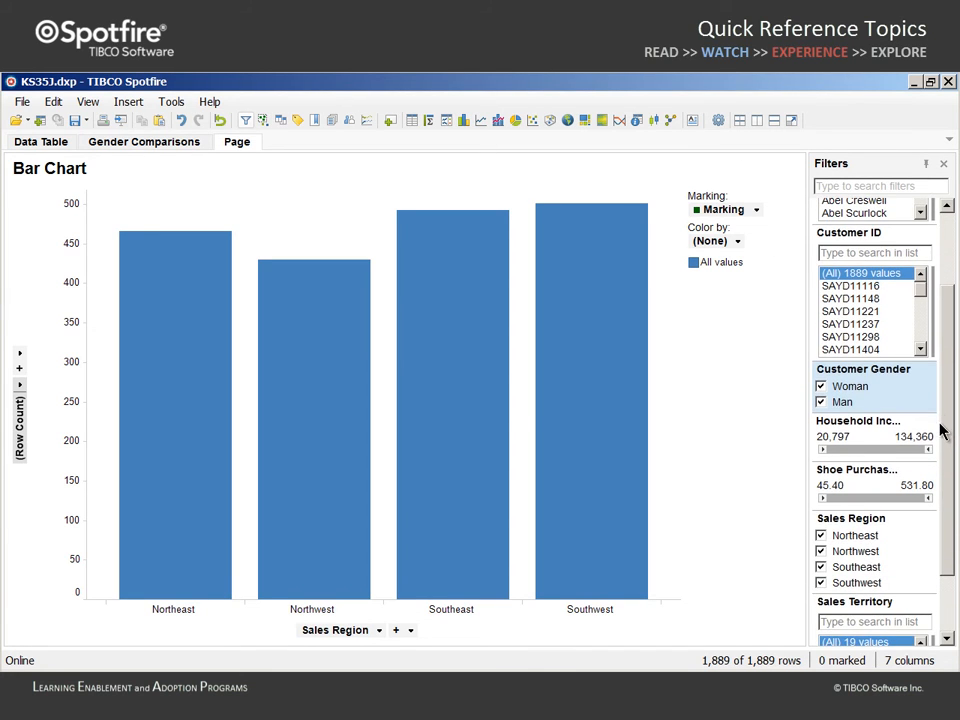
pyautogui.moveTo(884, 432); pyautogui.dragTo(326, 424)
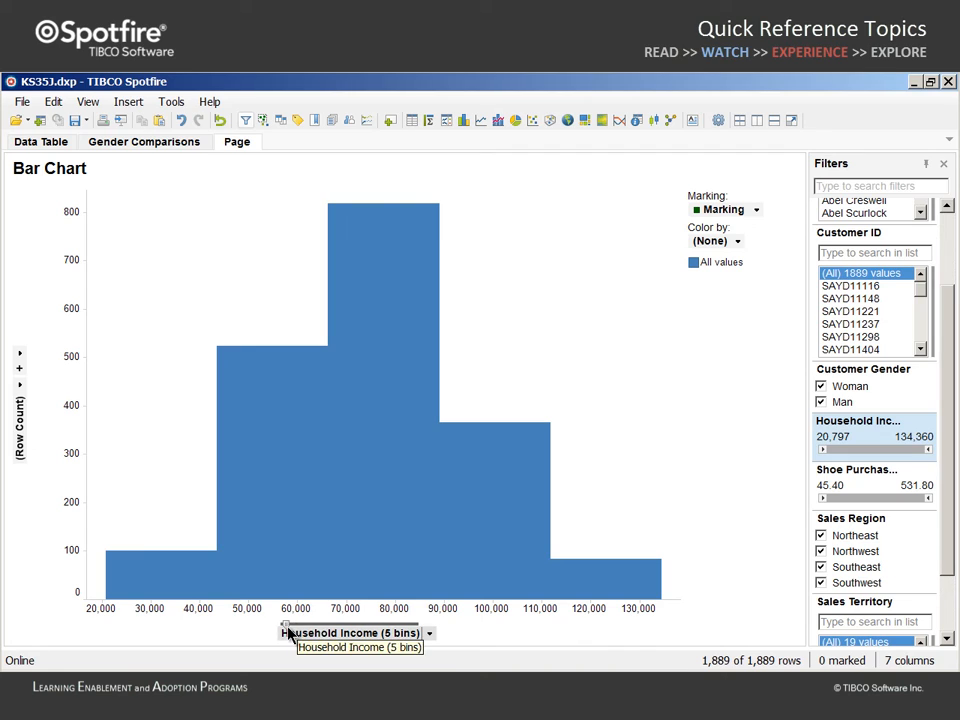
pyautogui.moveTo(286, 630); pyautogui.dragTo(329, 633)
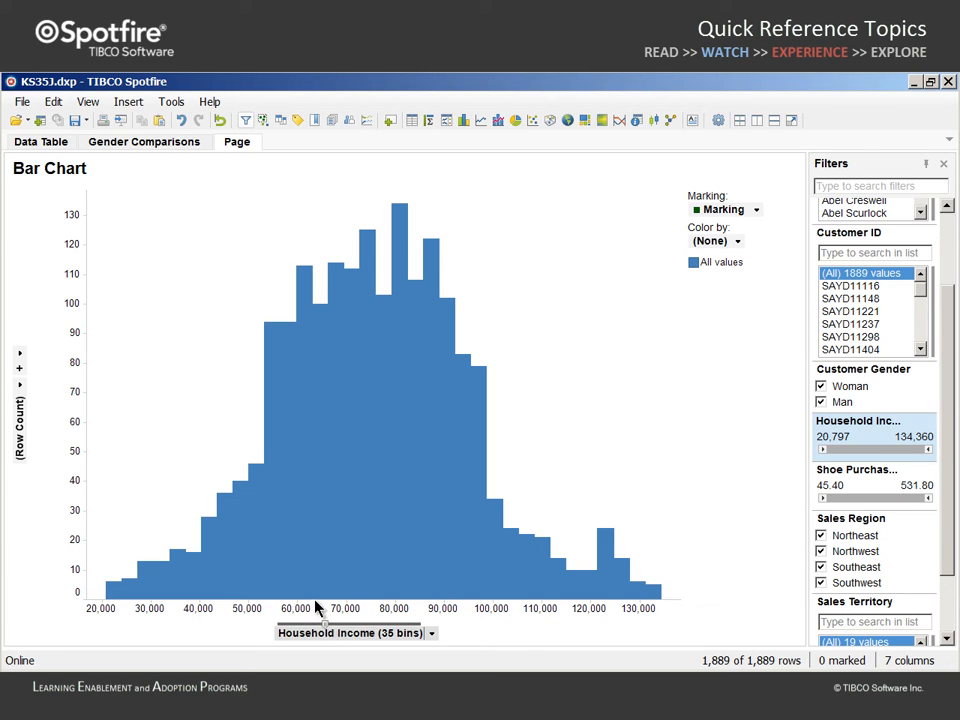
# - Insert a binned column for Household Income based on standard deviation, including the 0.5, 1, 2, 3 and 6 levels
pyautogui.click(132, 106)
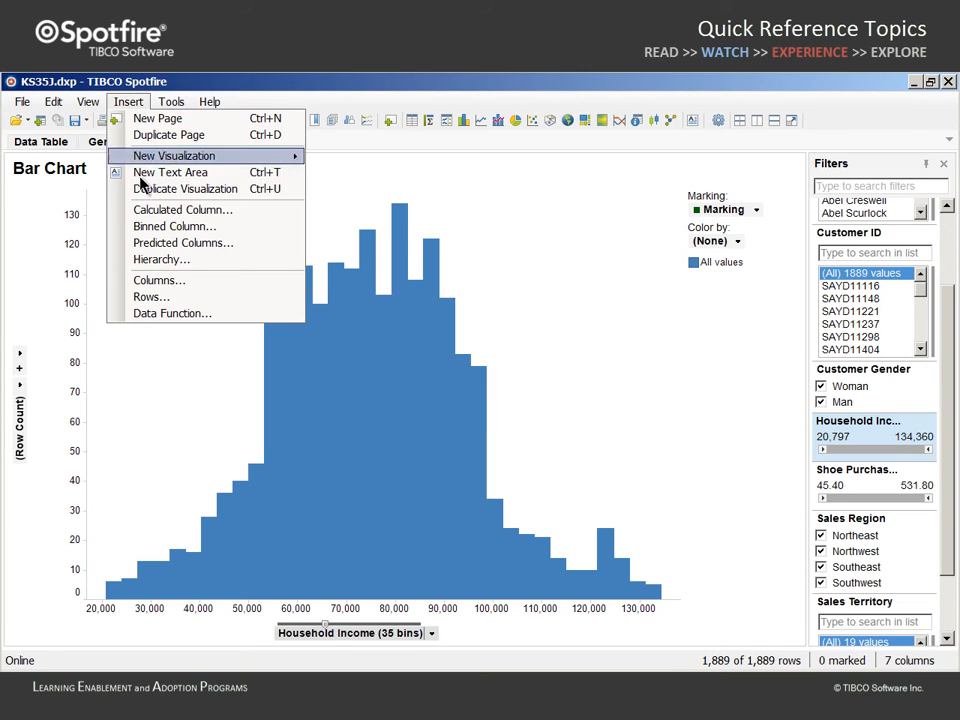
pyautogui.click(150, 226)
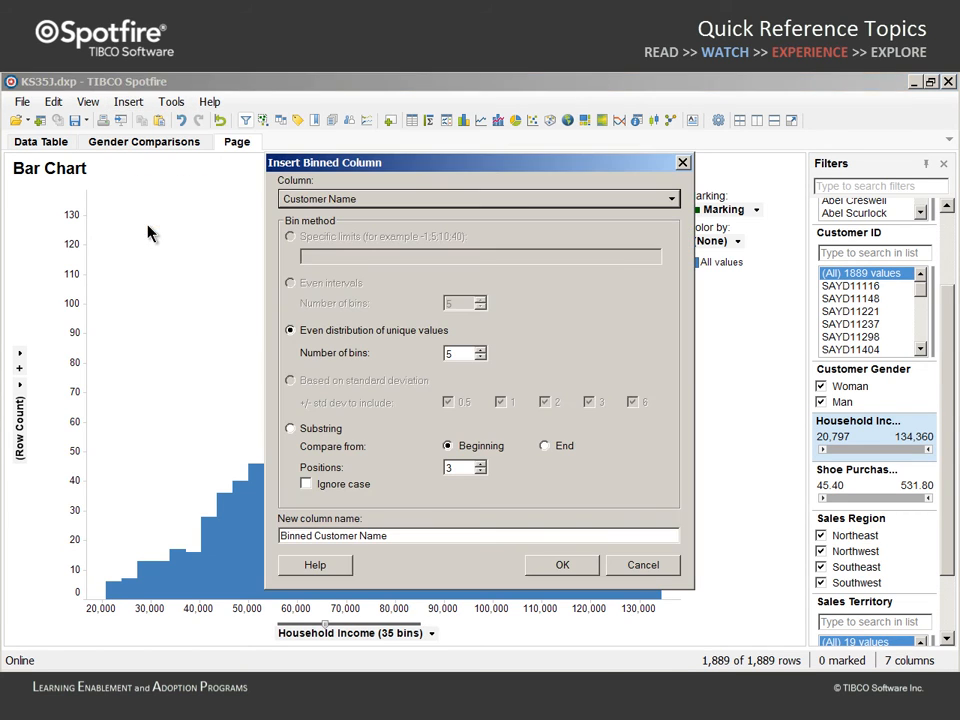
pyautogui.click(671, 199)
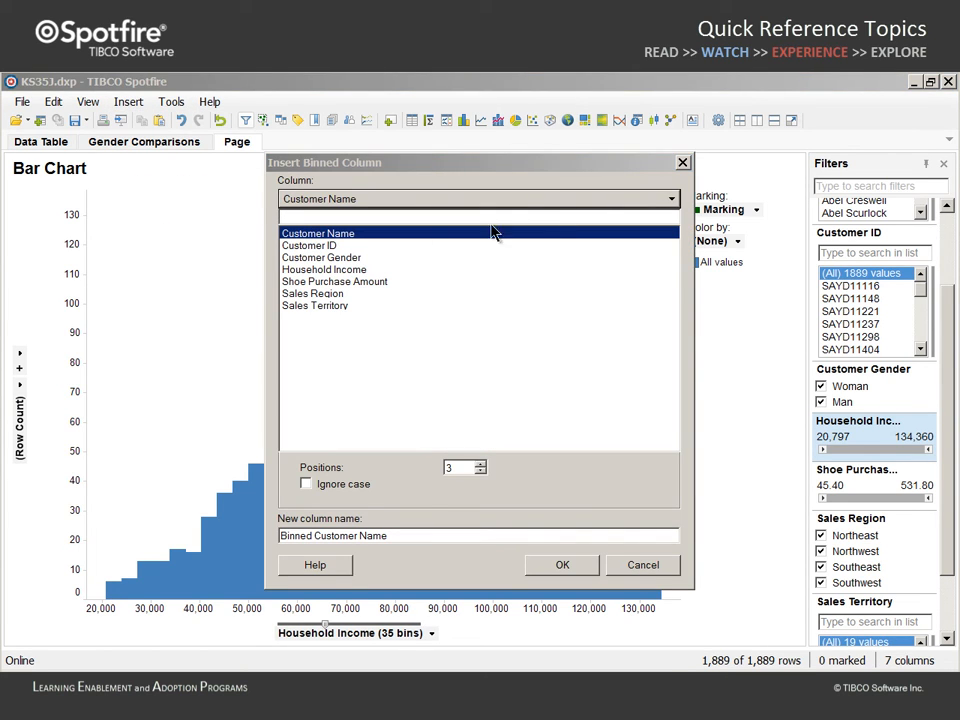
pyautogui.click(340, 270)
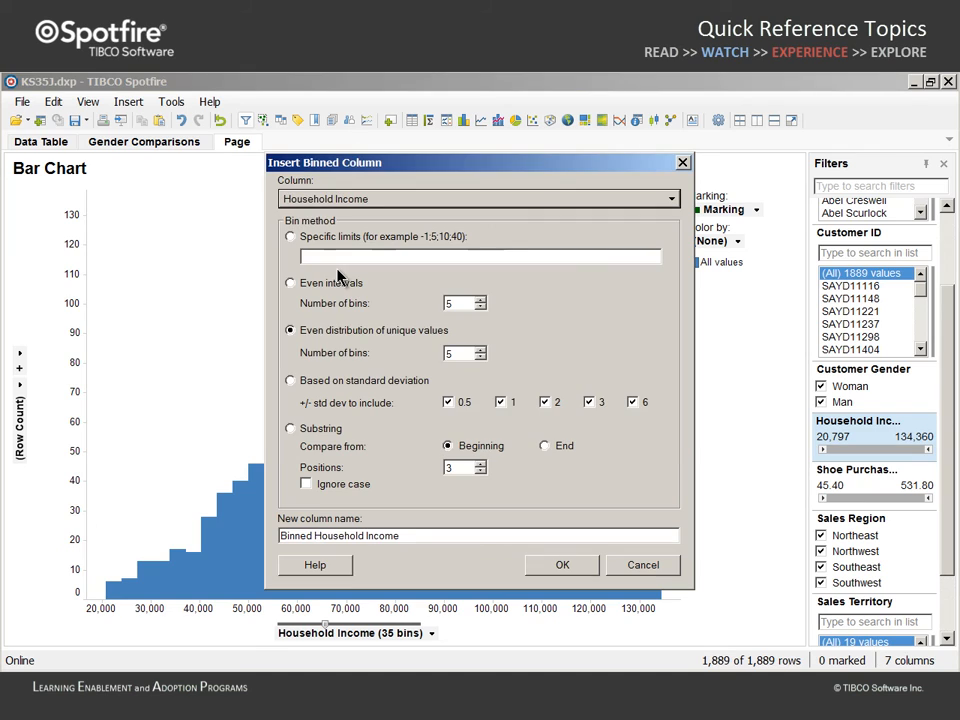
pyautogui.click(290, 380)
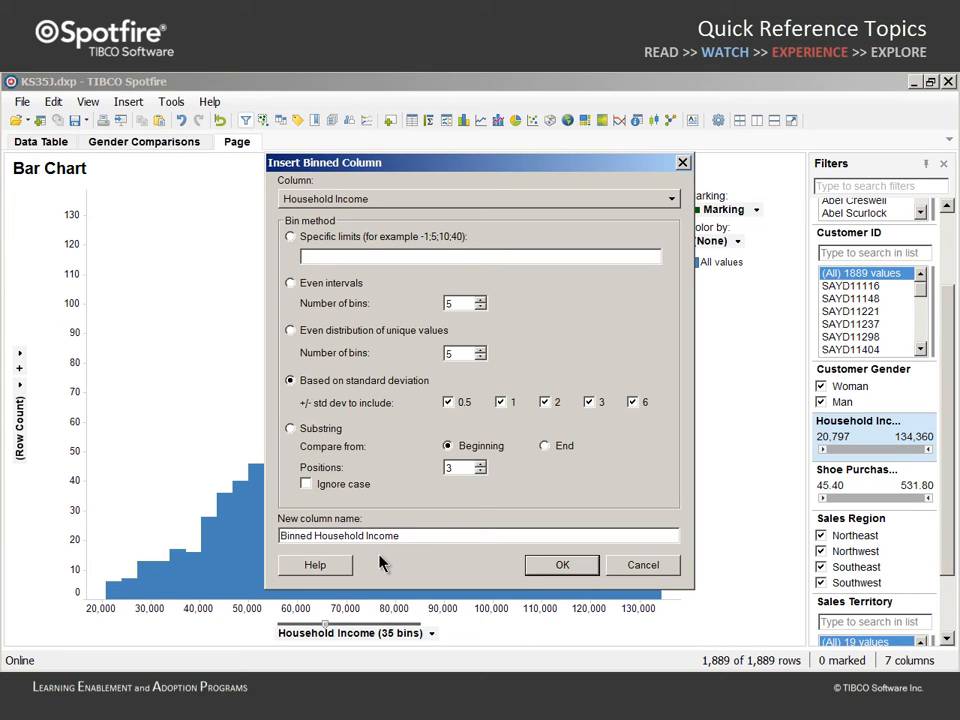
pyautogui.click(561, 566)
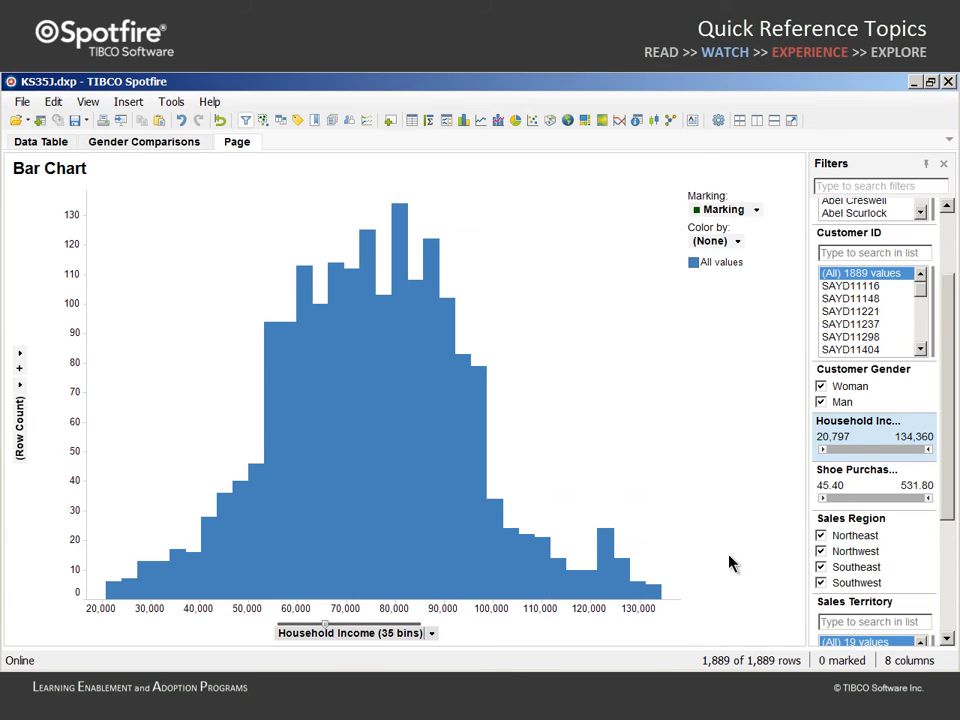
# - Set the bar chart's category axis to the Binned Household Income column
pyautogui.moveTo(948, 503); pyautogui.dragTo(945, 634)
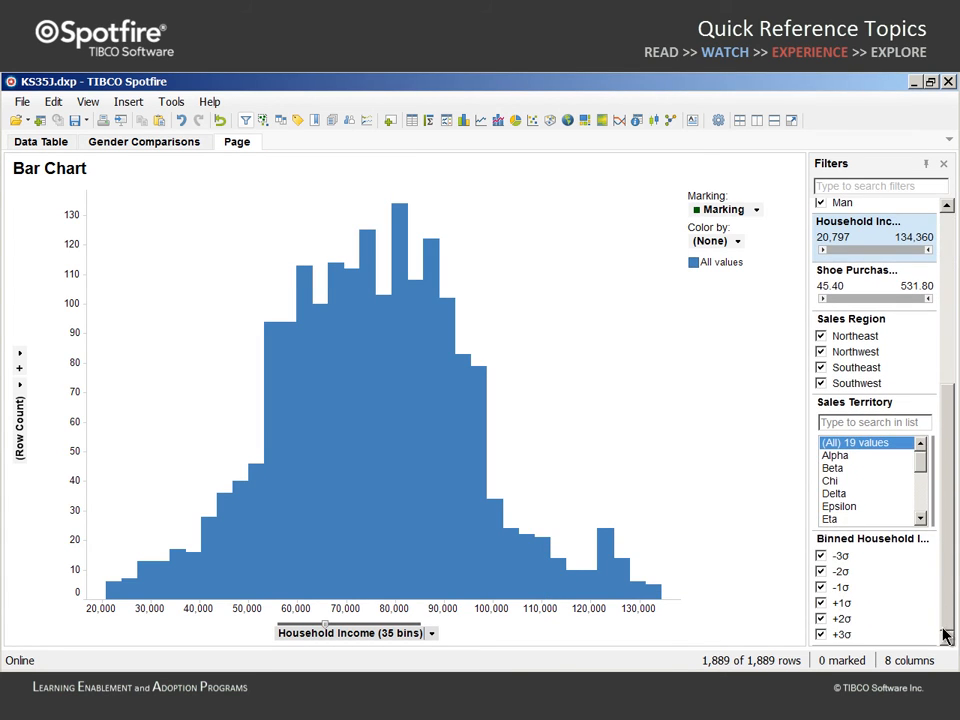
pyautogui.click(890, 553)
pyautogui.moveTo(881, 544); pyautogui.dragTo(326, 418)
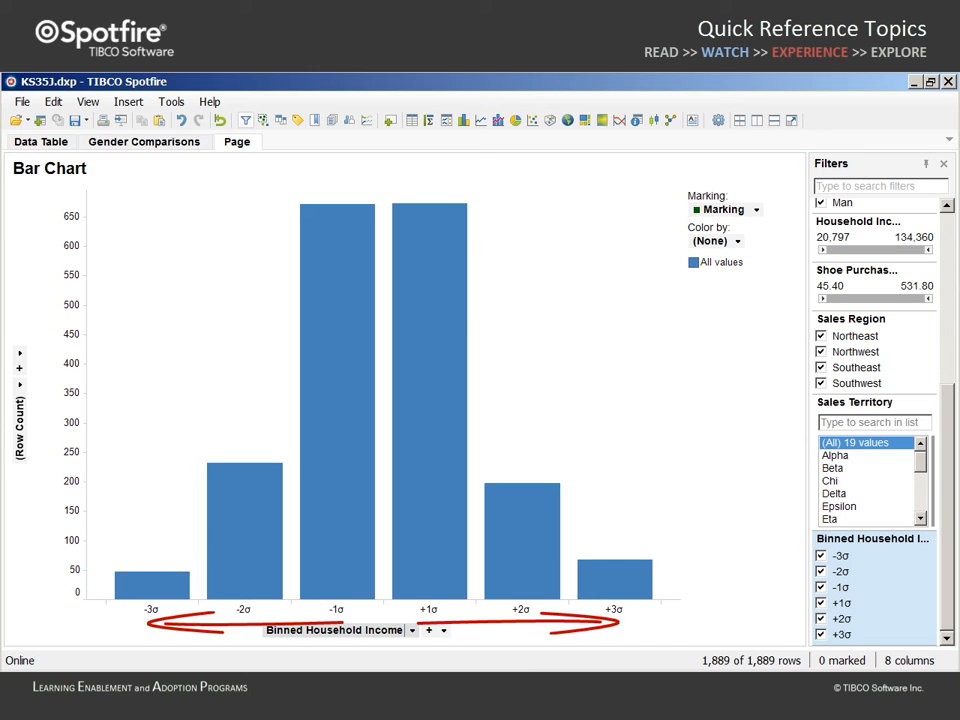
# - Set the value axis to % of Total (Row Count) and format it as a percentage
pyautogui.click(20, 388)
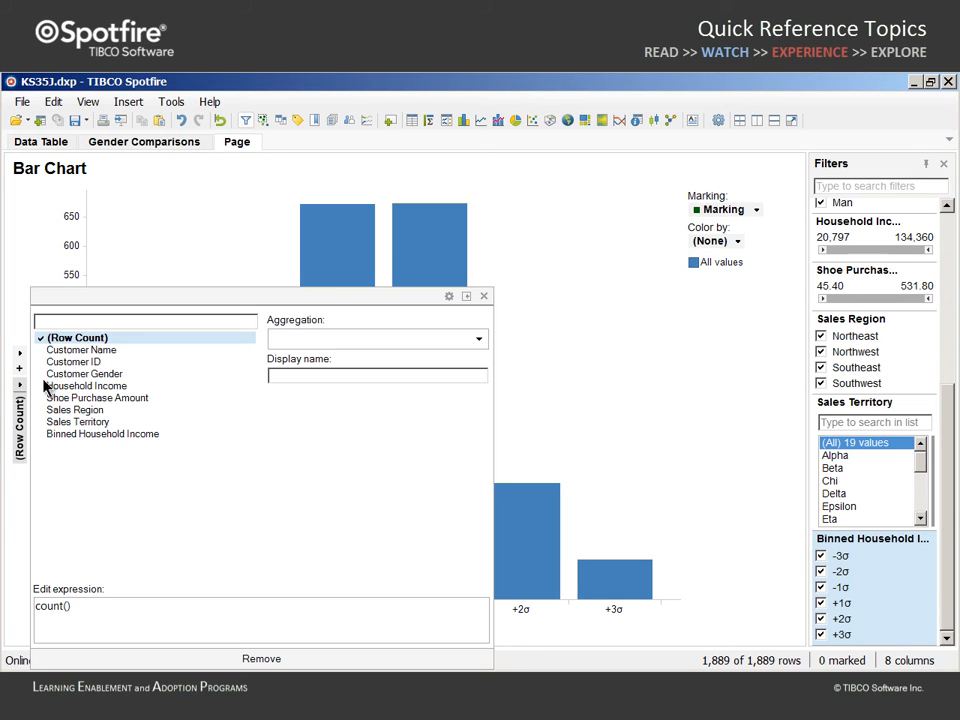
pyautogui.click(476, 339)
pyautogui.click(373, 374)
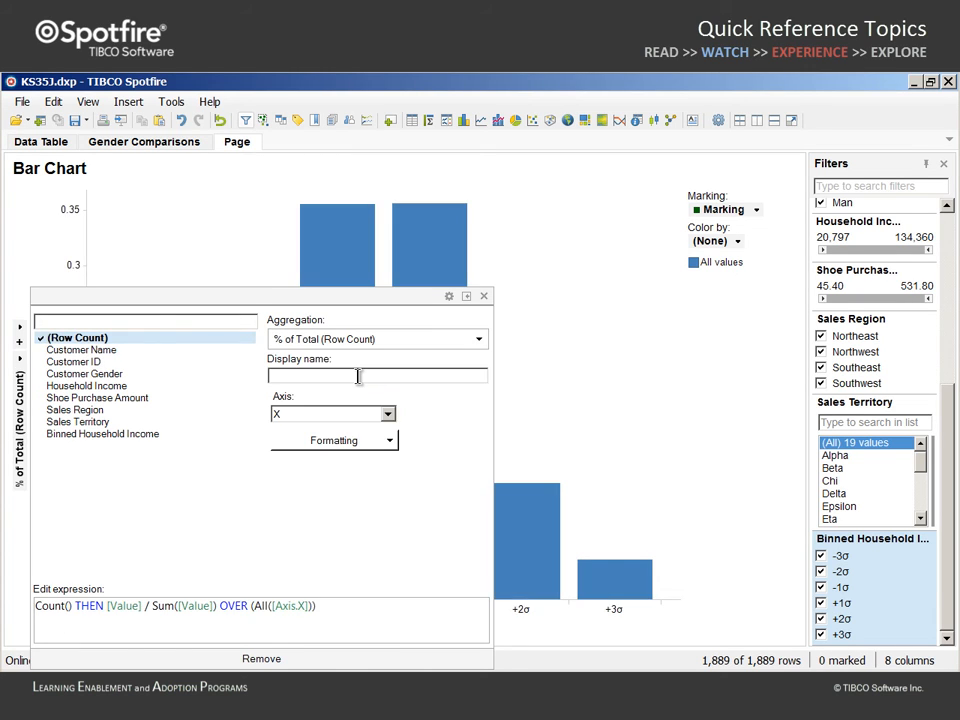
pyautogui.click(391, 443)
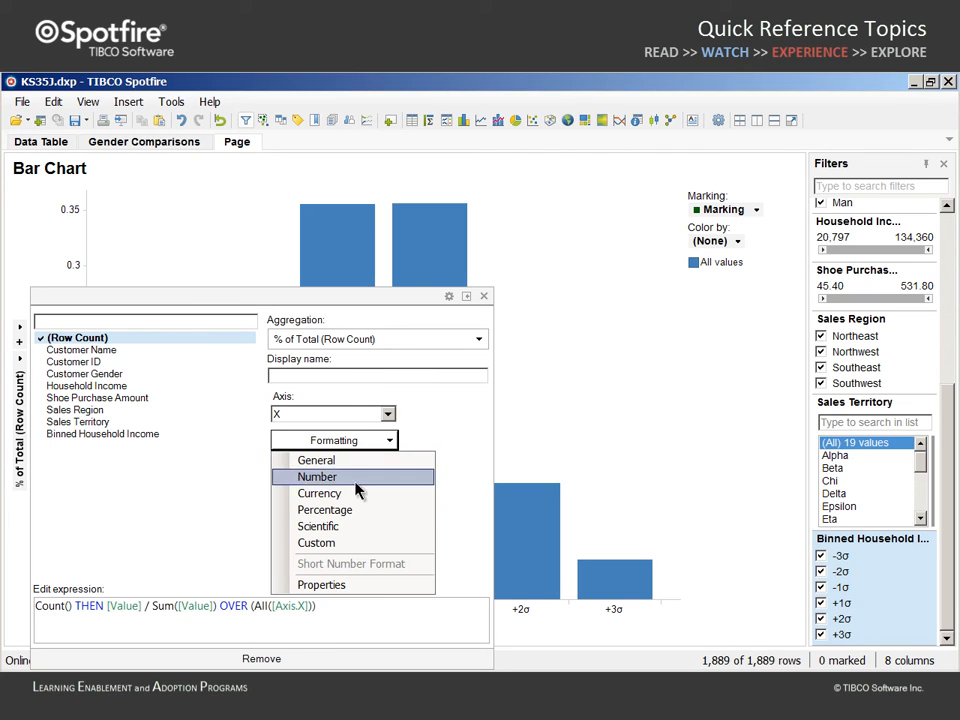
pyautogui.click(341, 511)
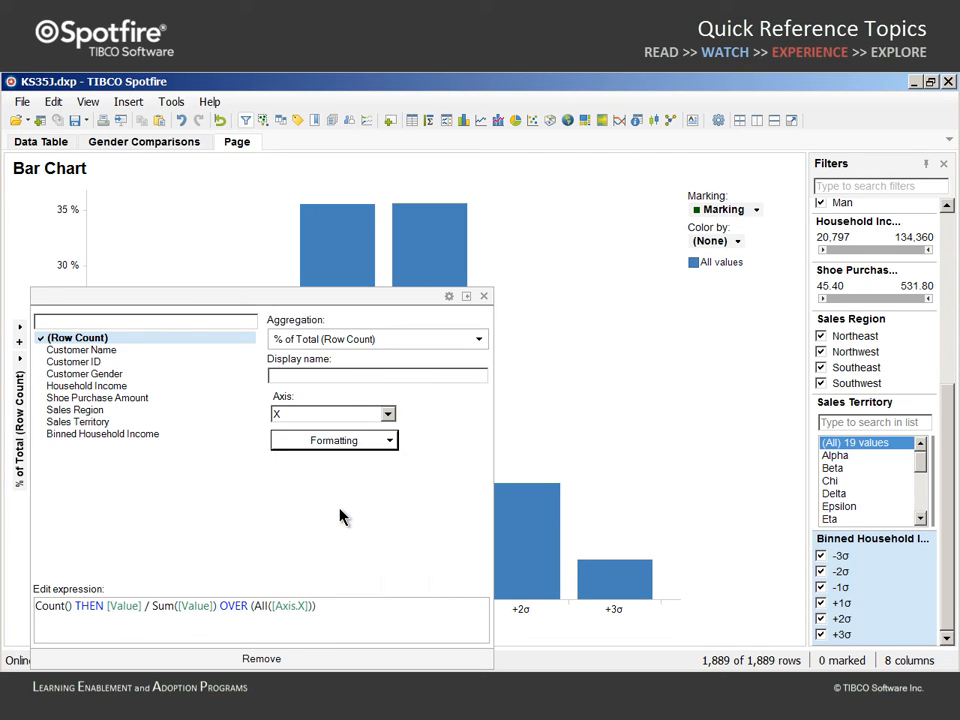
# - Show labels for all complete bars without bar segment labels, and move the properties dialog off the chart
pyautogui.click(449, 296)
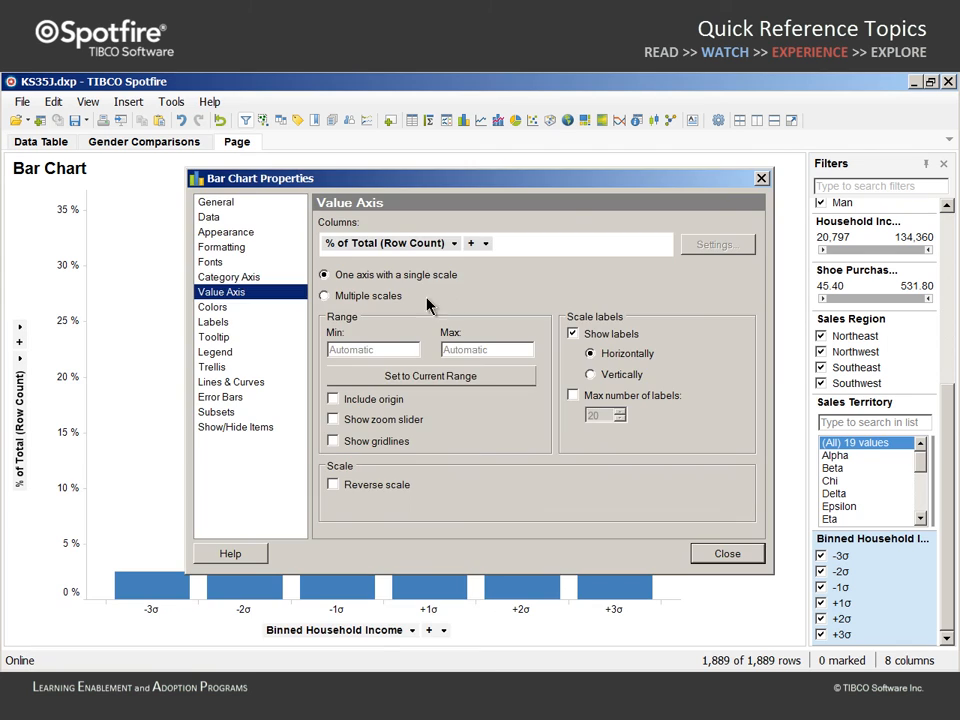
pyautogui.click(214, 323)
pyautogui.click(330, 239)
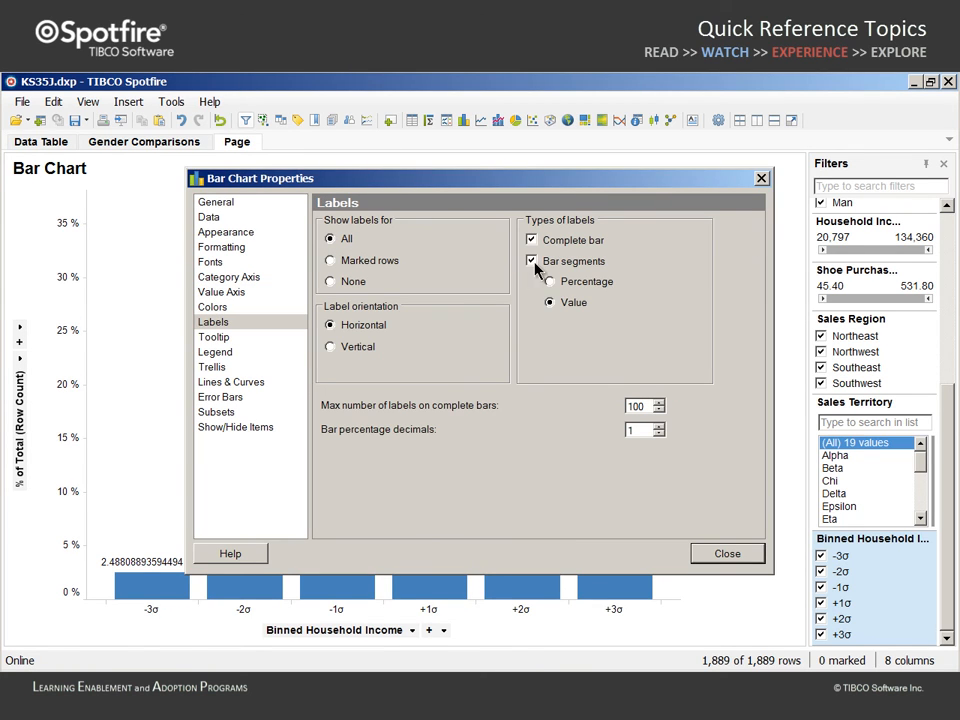
pyautogui.click(532, 261)
pyautogui.moveTo(531, 182); pyautogui.dragTo(716, 92)
pyautogui.moveTo(375, 242); pyautogui.dragTo(493, 242)
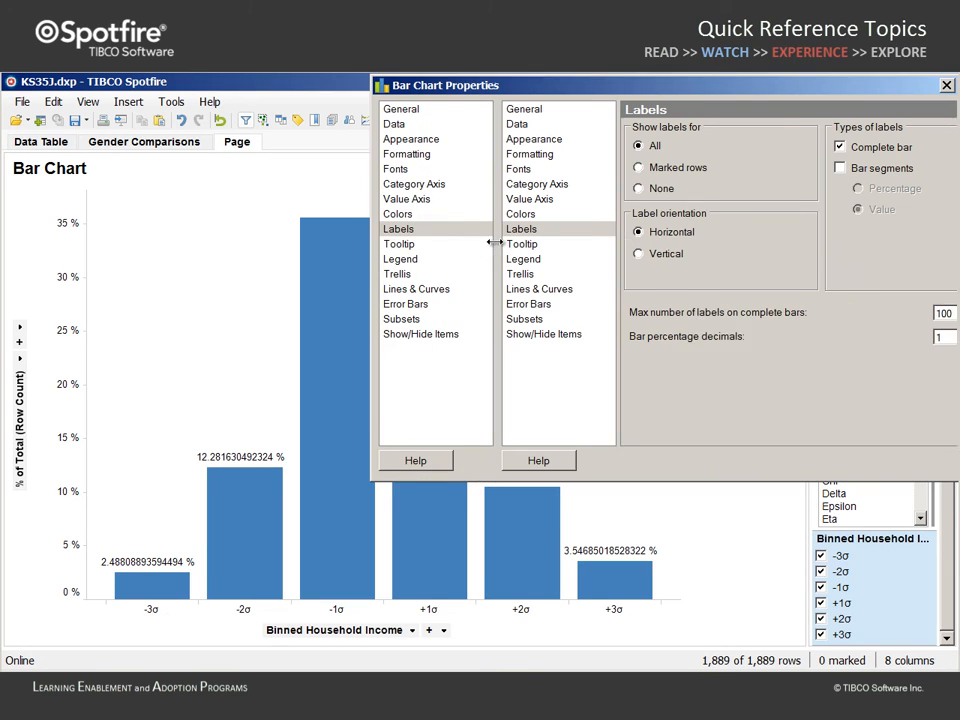
# - Format the % of Total (Row Count) value axis percentages with 1 decimal
pyautogui.click(531, 154)
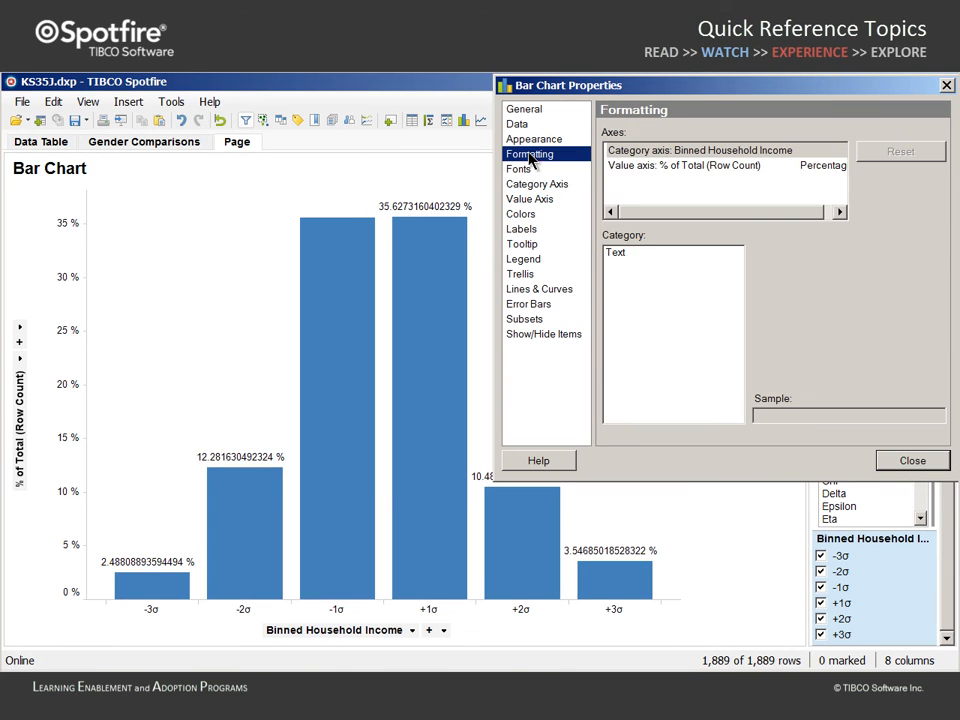
pyautogui.click(633, 168)
pyautogui.click(799, 251)
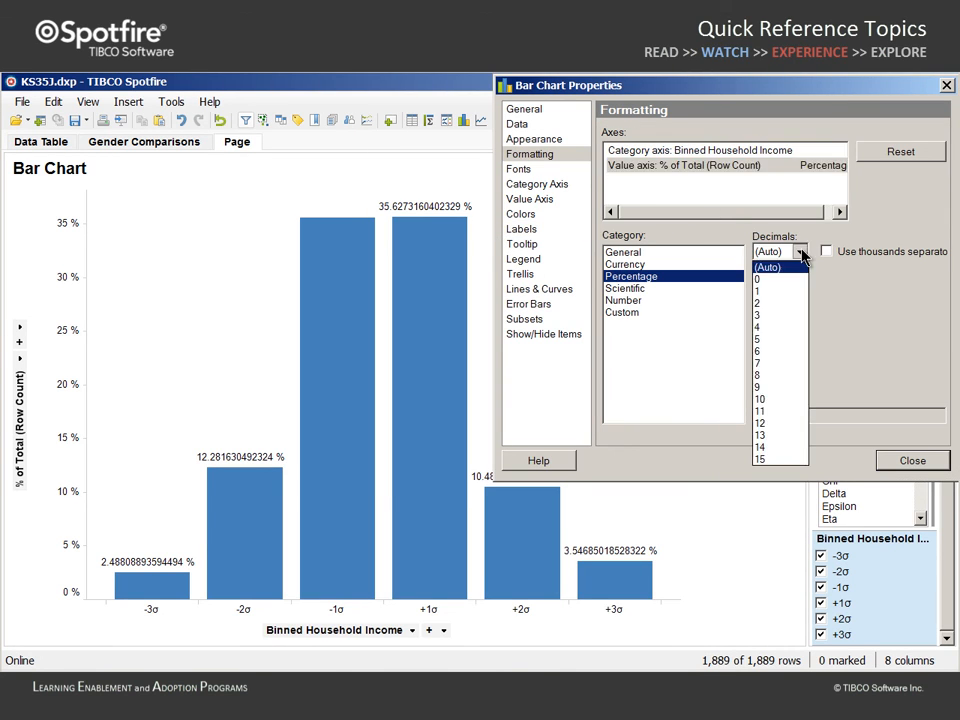
pyautogui.click(776, 296)
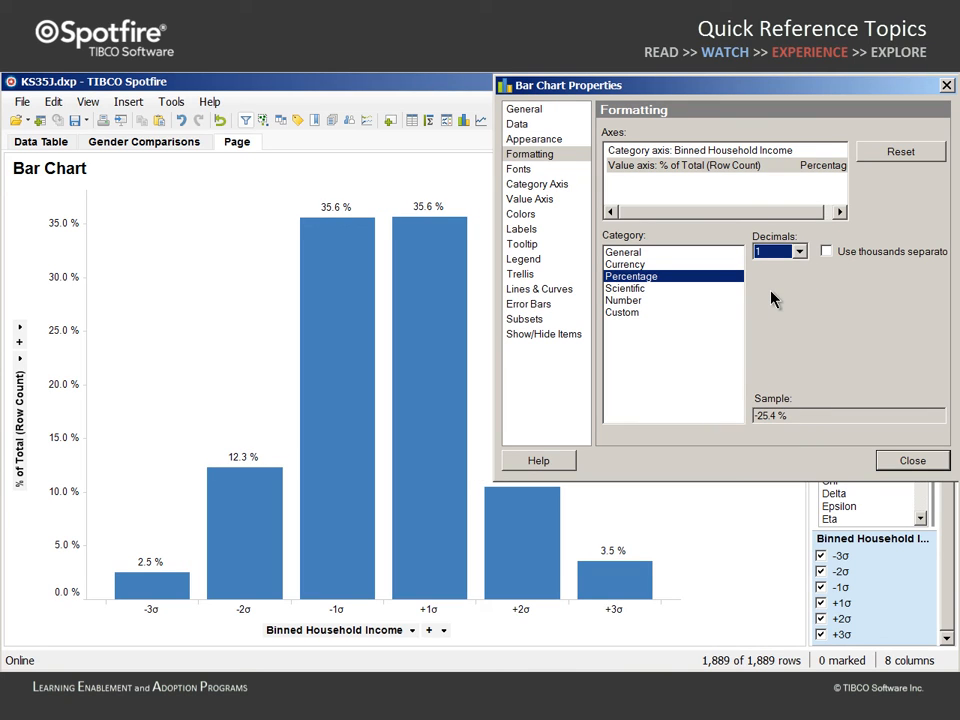
# - Add a Gaussian curve fit to the bar chart with automatic position, width, amplitude and curve name
pyautogui.click(553, 290)
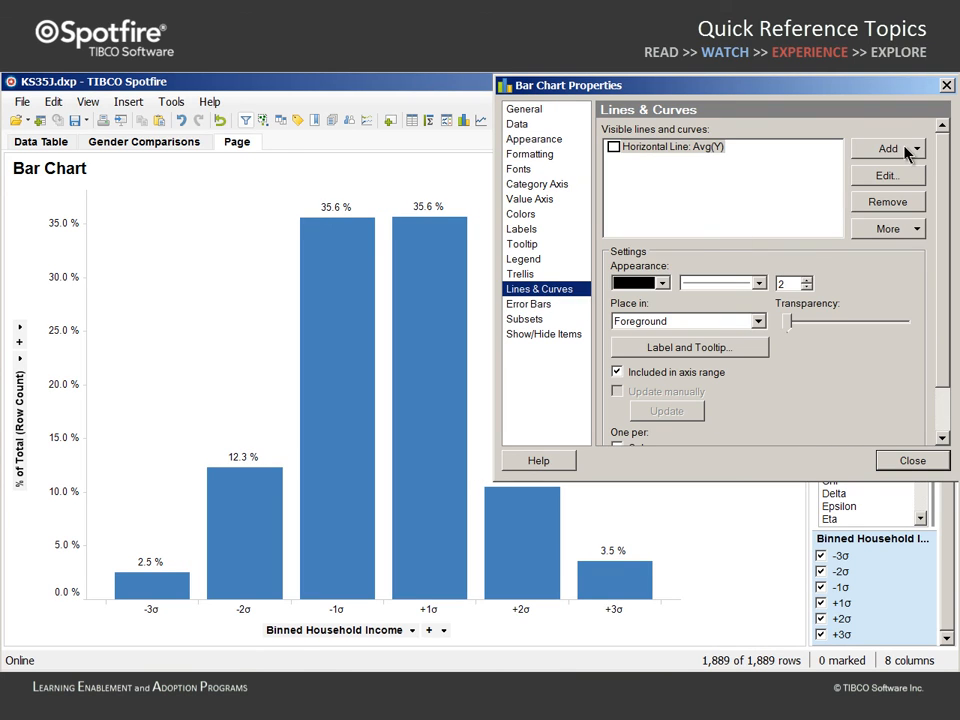
pyautogui.click(906, 149)
pyautogui.click(823, 358)
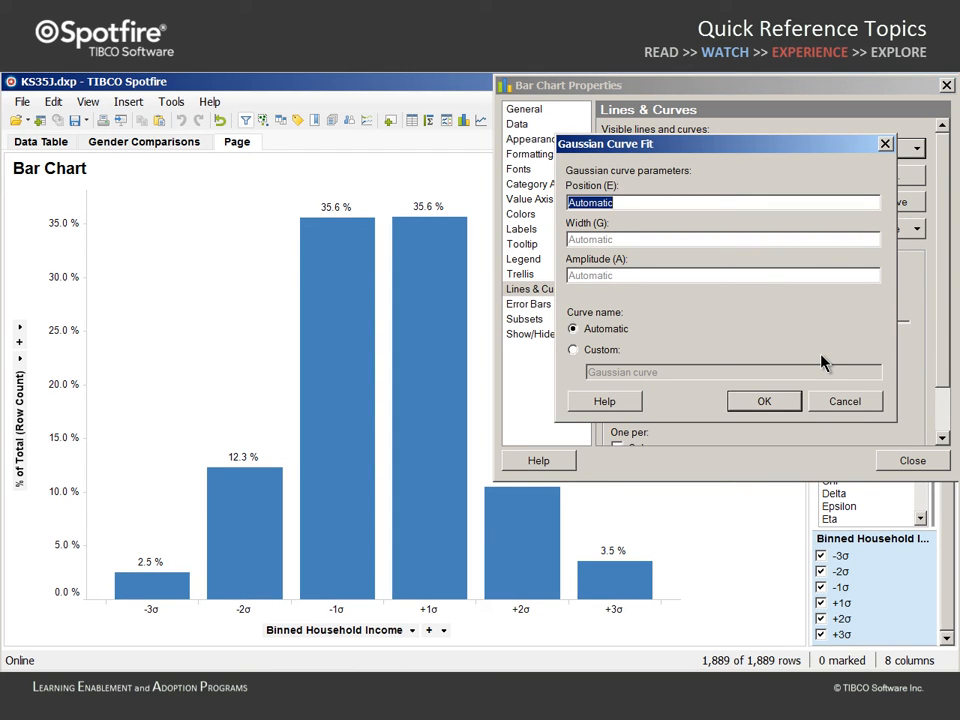
pyautogui.click(764, 401)
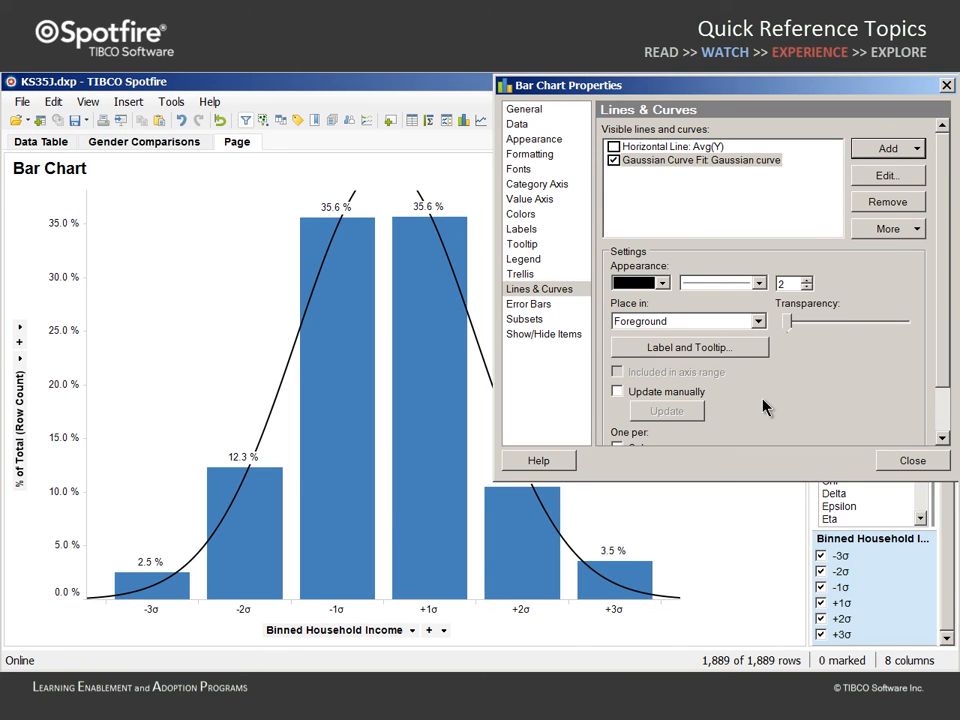
# - Set the value axis range maximum to .4 and close the chart properties
pyautogui.click(541, 199)
pyautogui.click(745, 257)
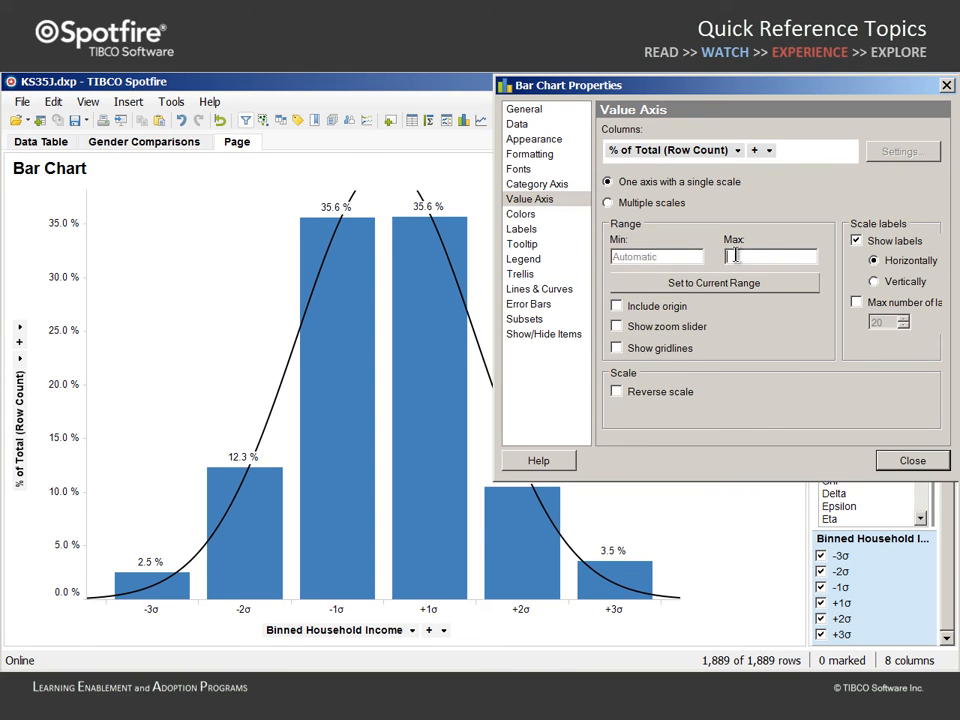
pyautogui.write('.4')
pyautogui.click(909, 462)
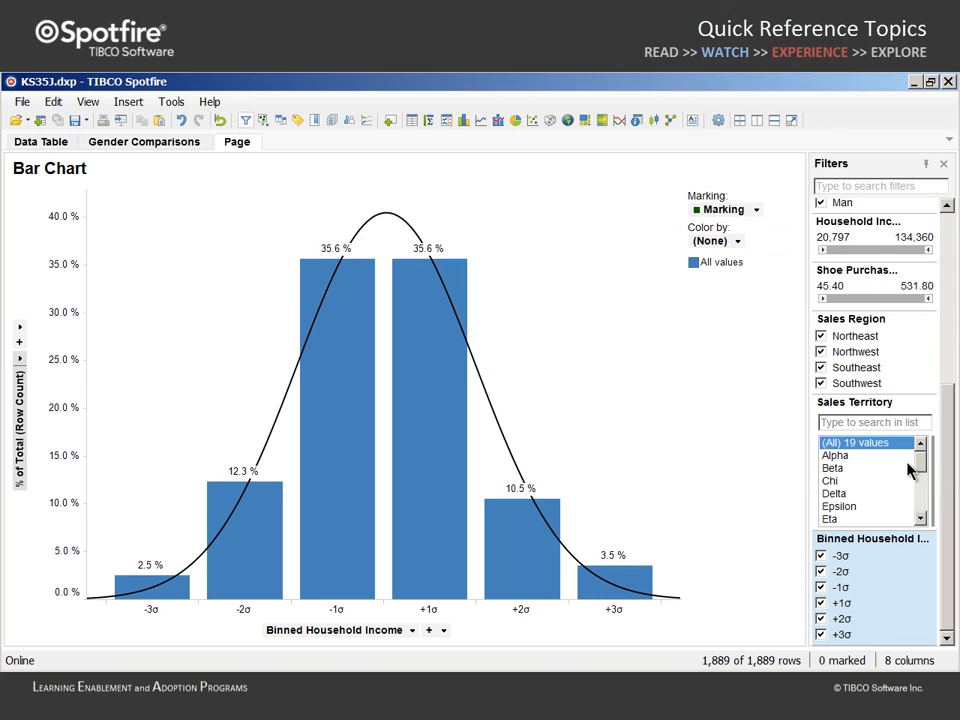
# - Rename the current page as Histogram
pyautogui.doubleClick(242, 144)
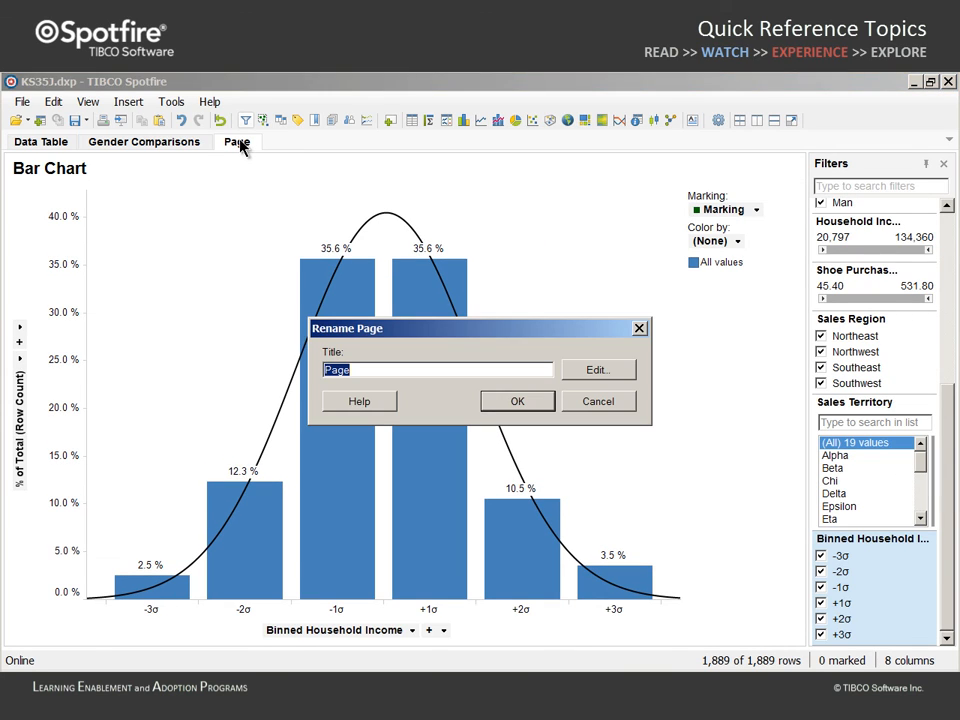
pyautogui.write('Histogram')
pyautogui.click(511, 404)
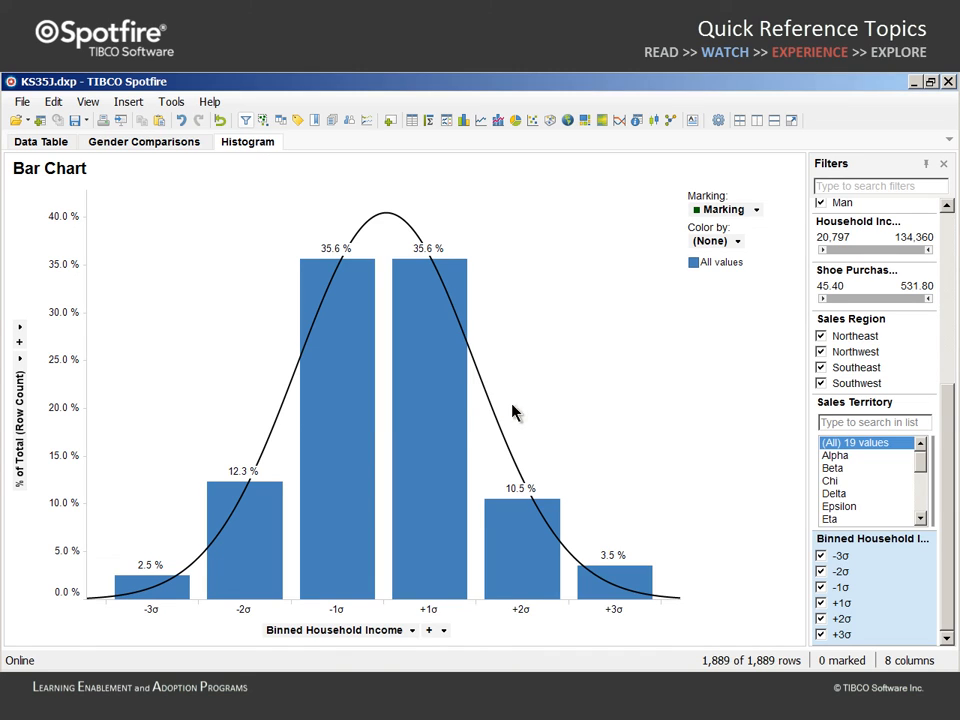